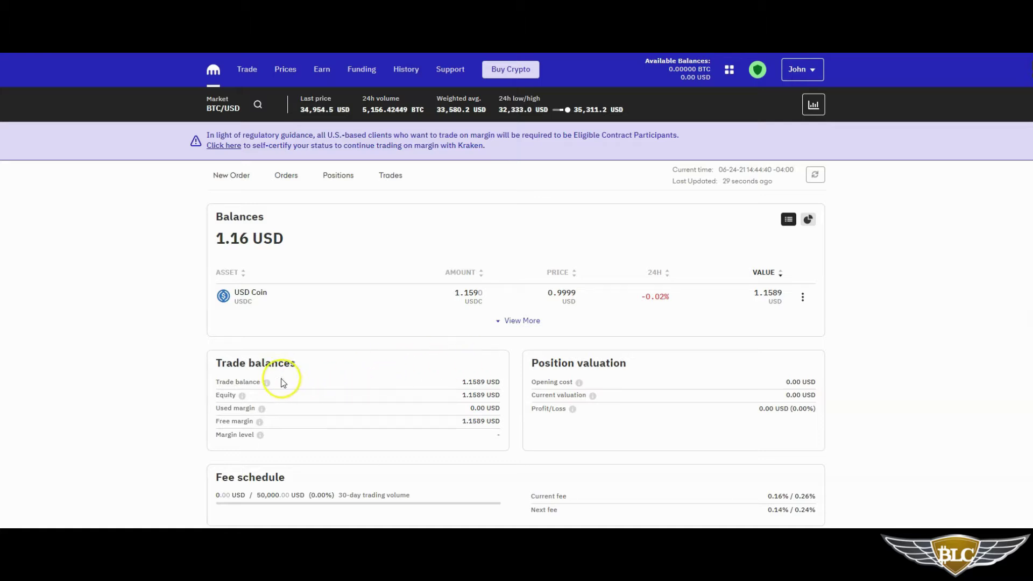
- Review the trade balance and margin level explanations, the fee schedule and the ledger entries on the account overview
mouse_move(257, 383)
mouse_move(260, 436)
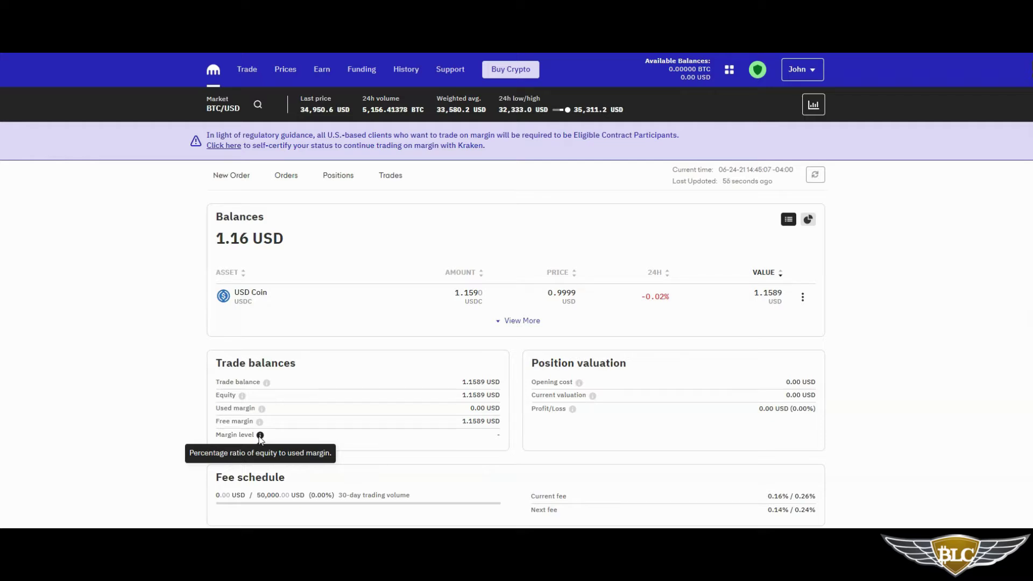
scroll(418, 406, down, 6)
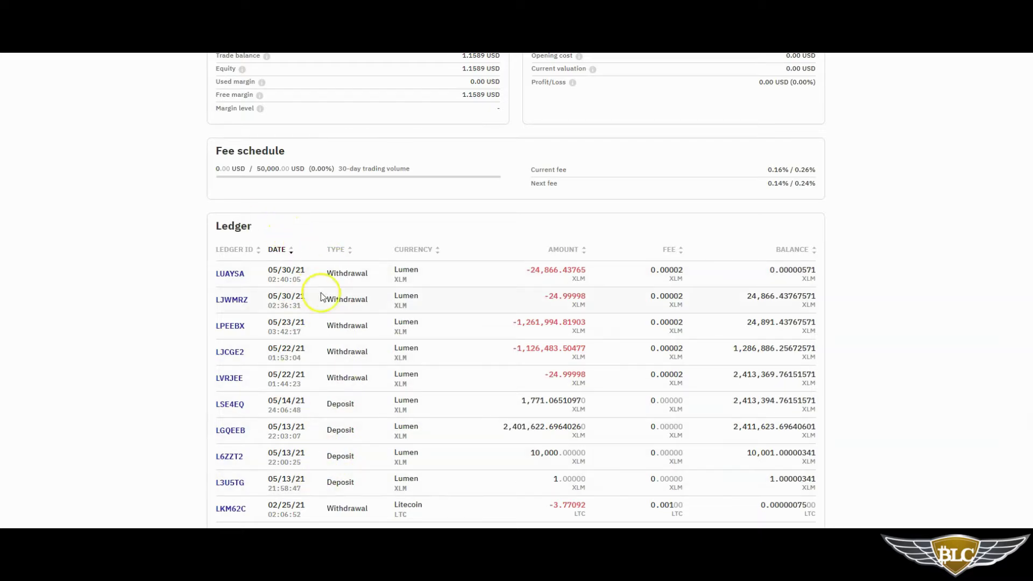
scroll(366, 436, down, 4)
scroll(358, 364, up, 10)
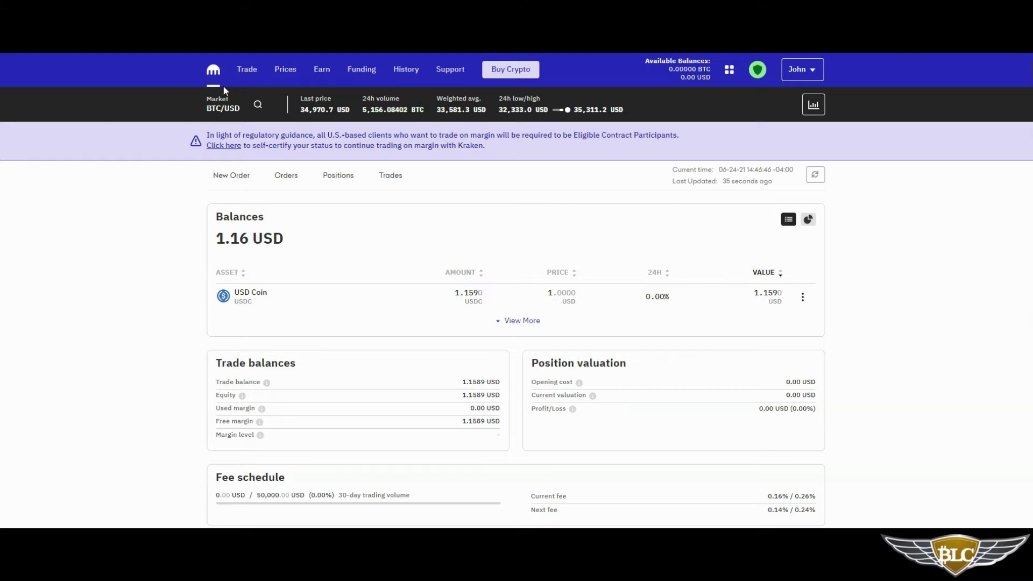
- Look through the USD trading pairs in the market list, and select the ETH/BTC market from the BTC pairs
click(258, 105)
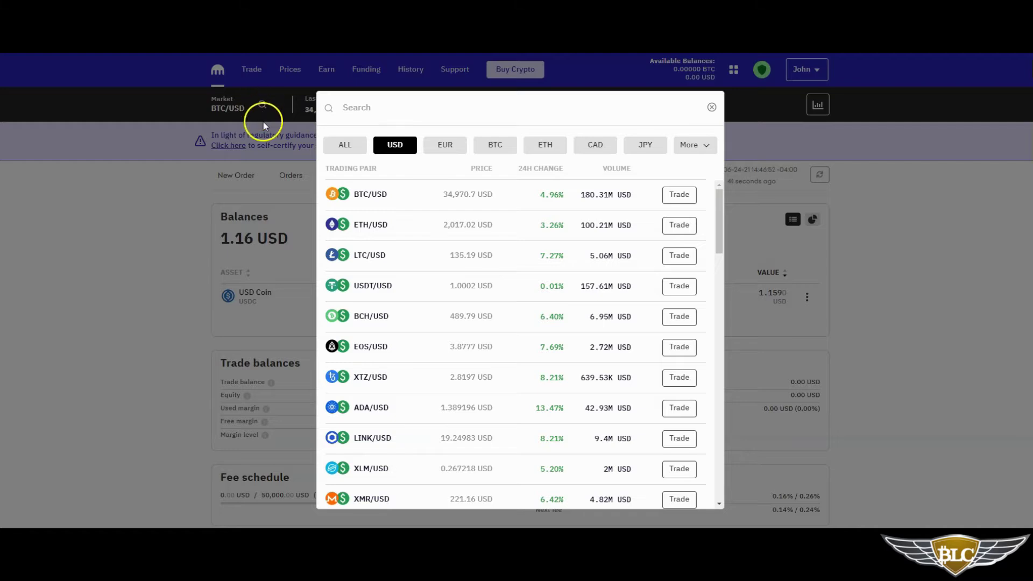
scroll(400, 248, down, 5)
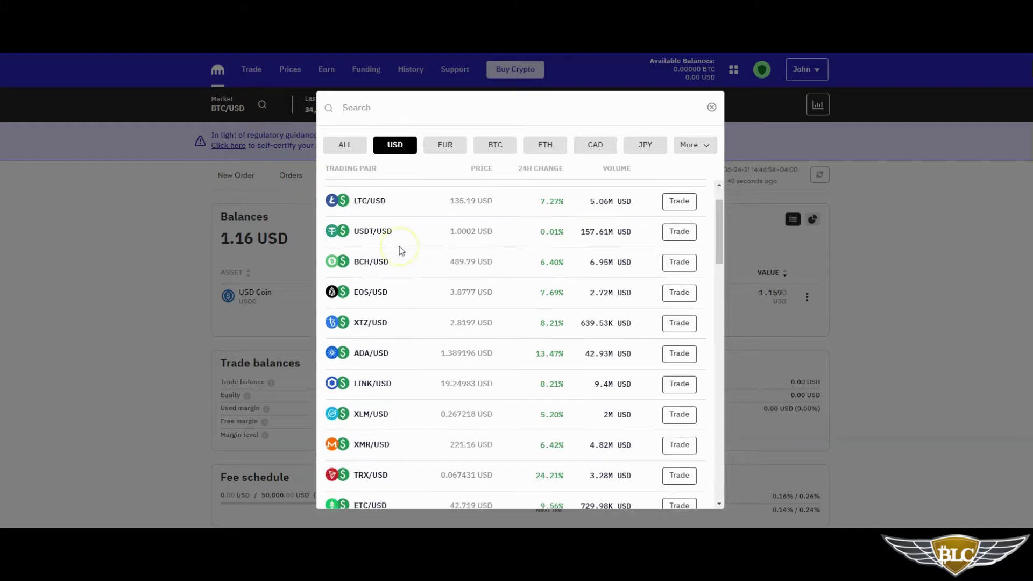
scroll(399, 250, down, 8)
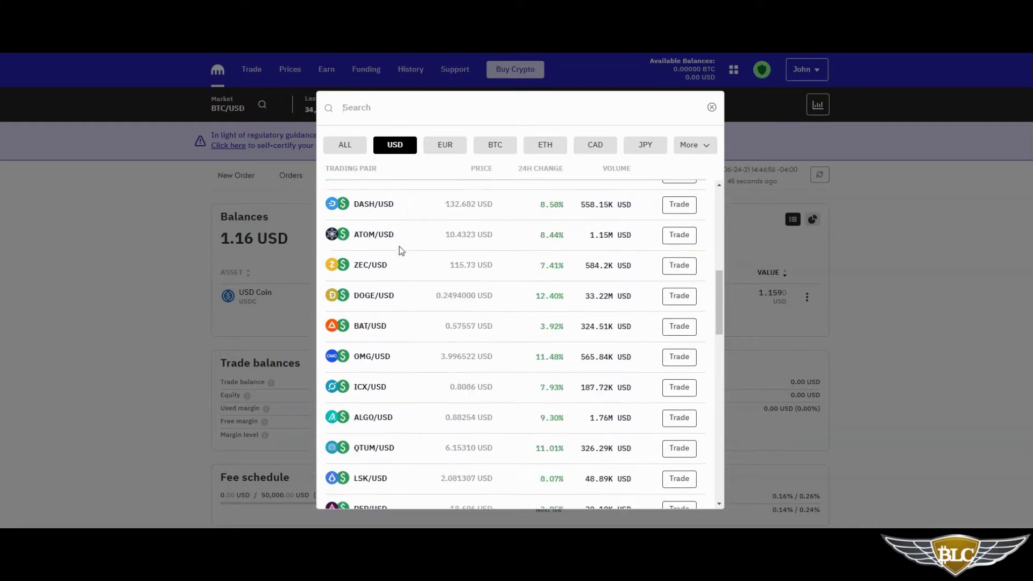
scroll(400, 251, up, 15)
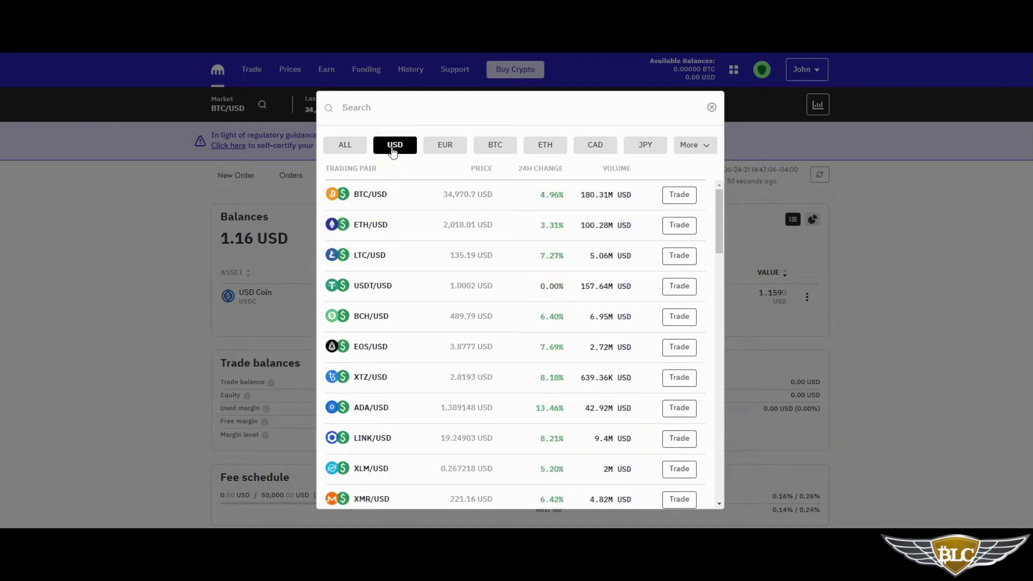
click(498, 148)
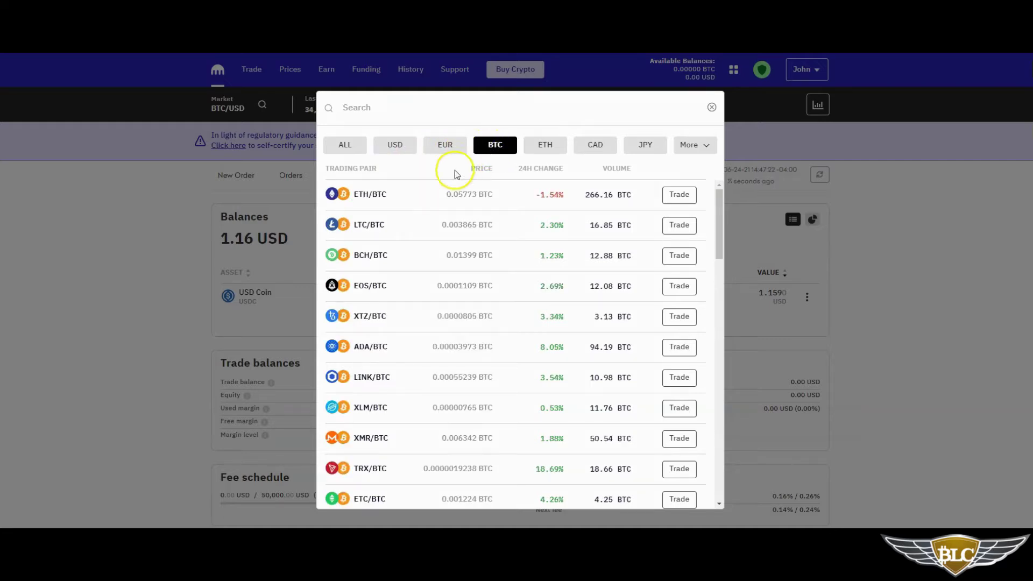
click(363, 197)
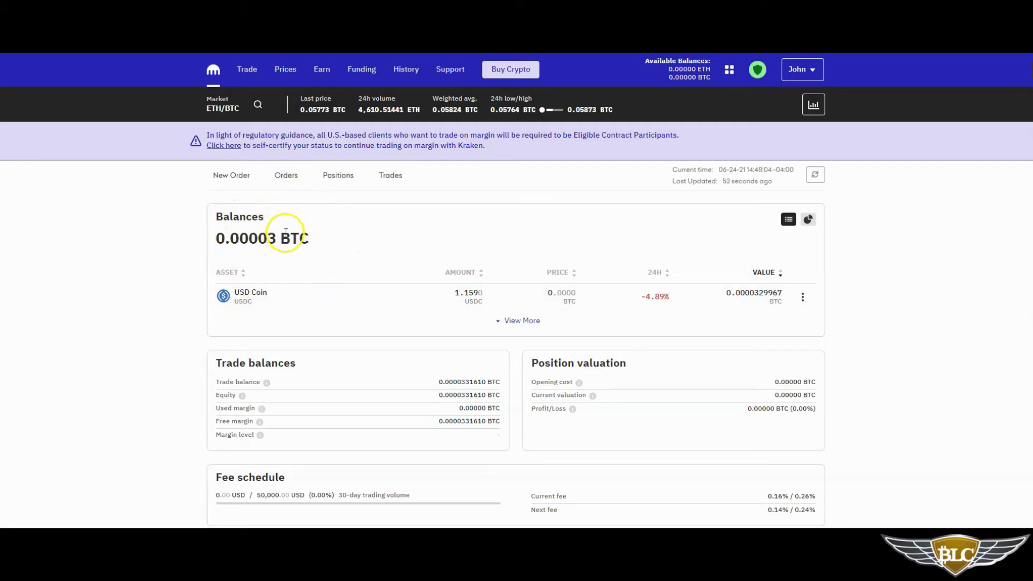
- Open a new trade for the ETH/BTC pair and fill in a limit buy of 1 ETH at .04 BTC
click(257, 106)
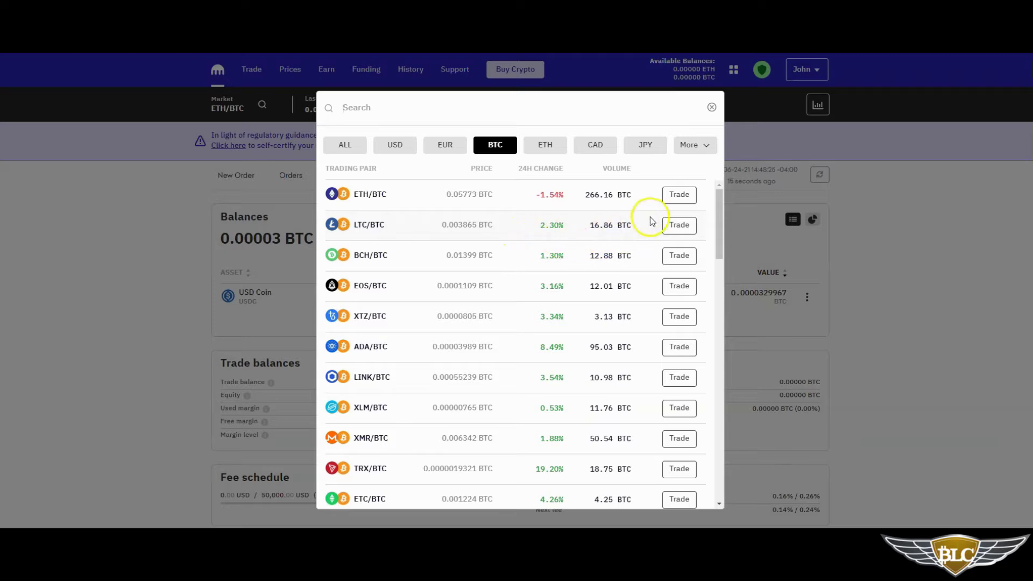
click(679, 195)
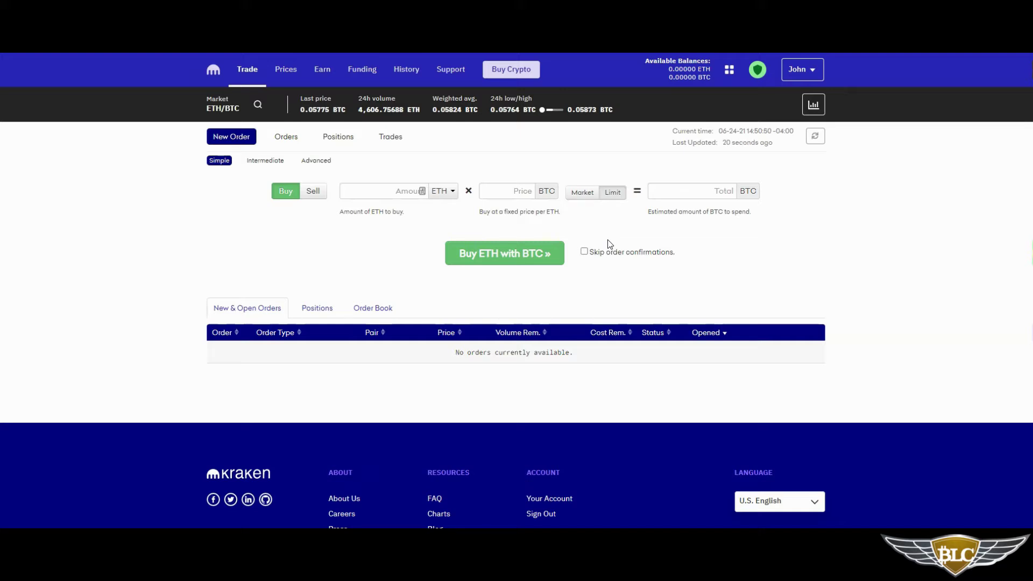
click(388, 192)
text(1)
click(517, 190)
text(0.0)
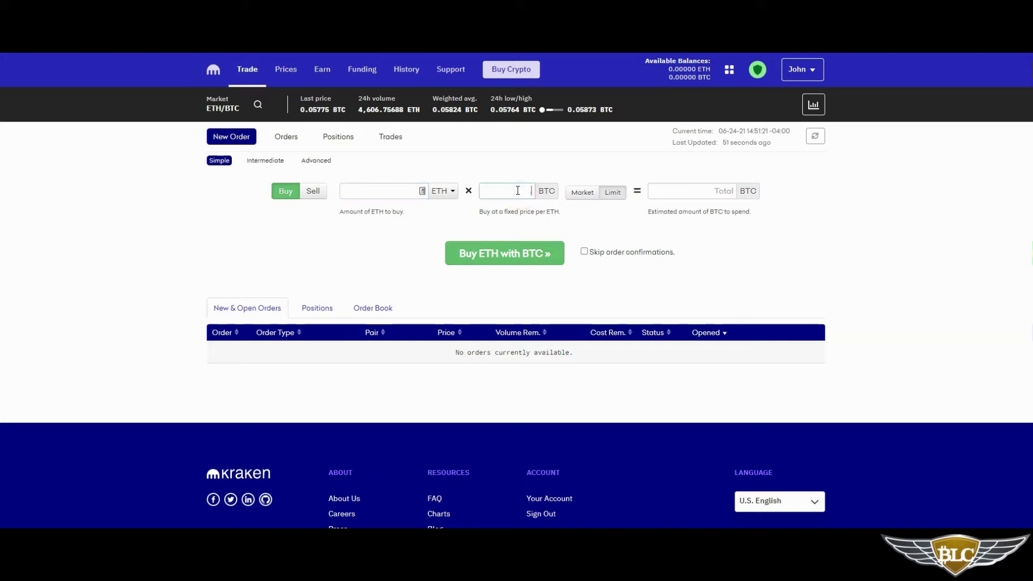
text(4)
click(520, 191)
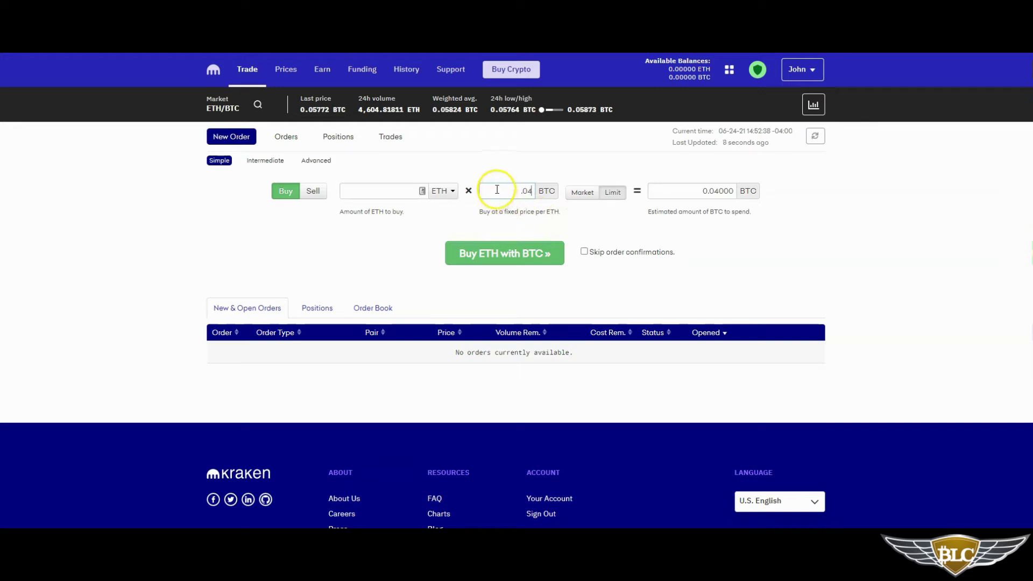
- Try a limit price of 1600 in the buy order, and switch the order to market pricing
drag(497, 190, 535, 189)
text(1600)
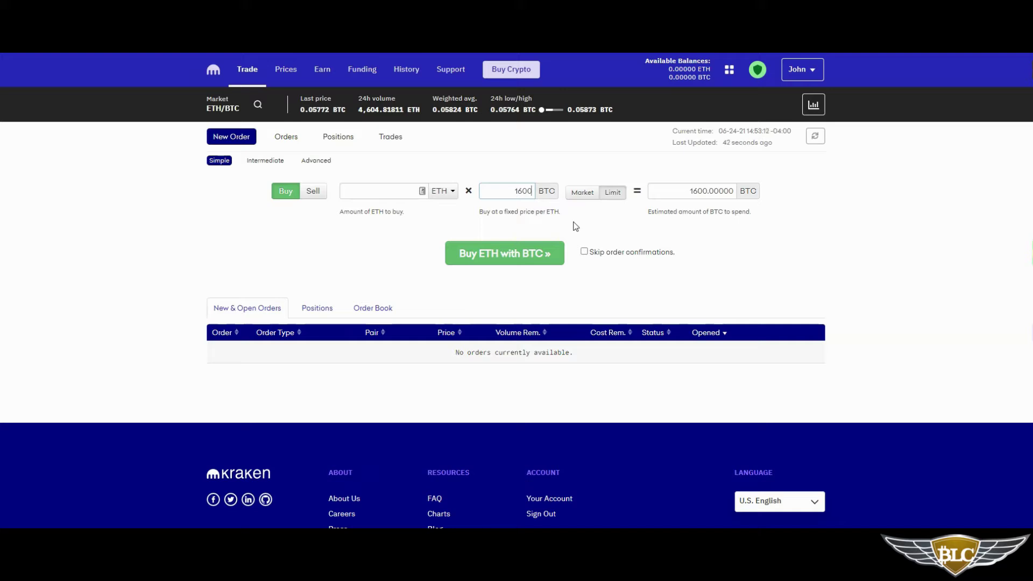
click(583, 195)
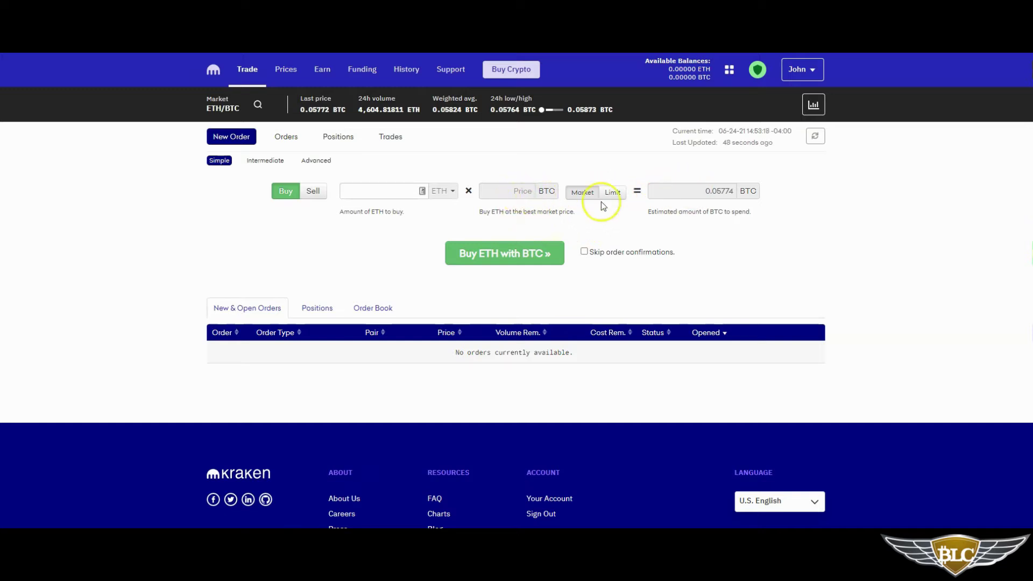
click(426, 192)
click(461, 224)
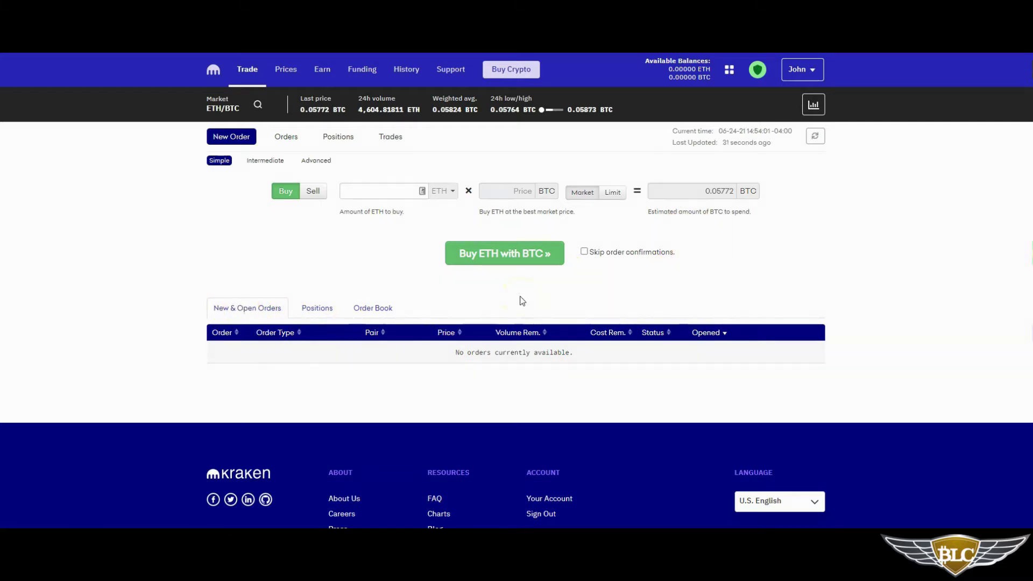
- Examine the ETH/BTC order book, including the third page of the buying orders
click(371, 310)
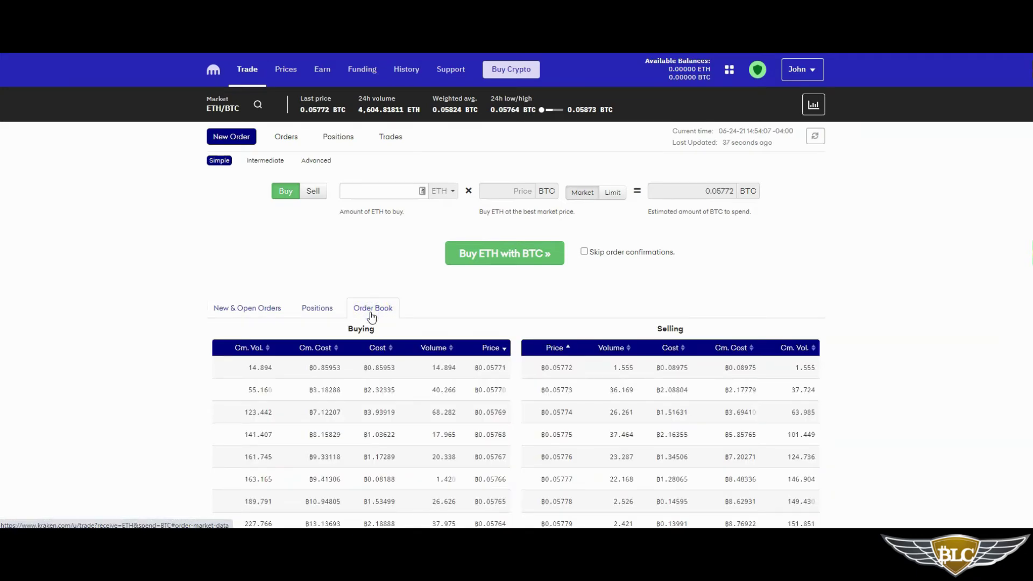
scroll(371, 318, down, 3)
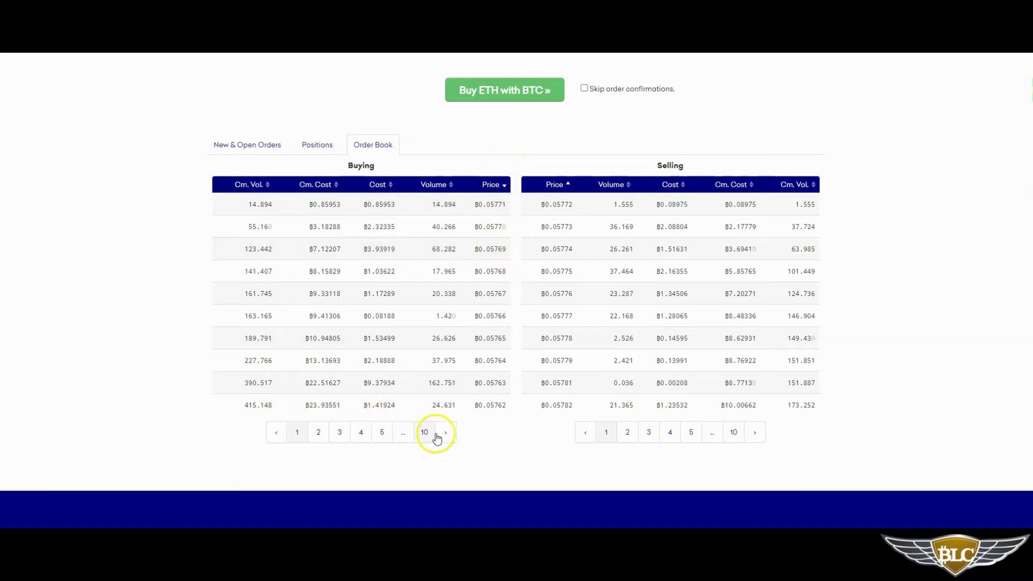
click(339, 433)
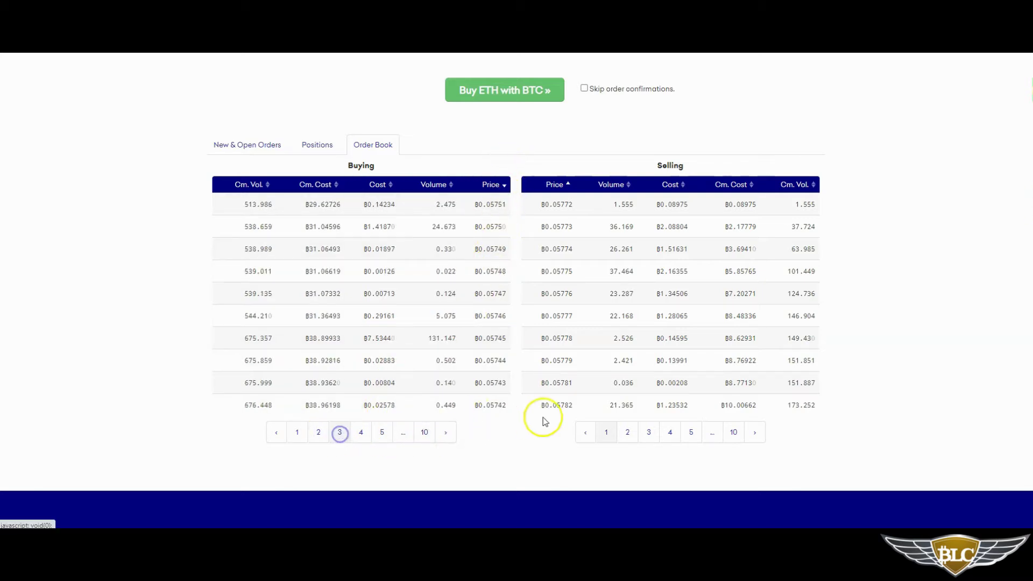
scroll(539, 422, up, 3)
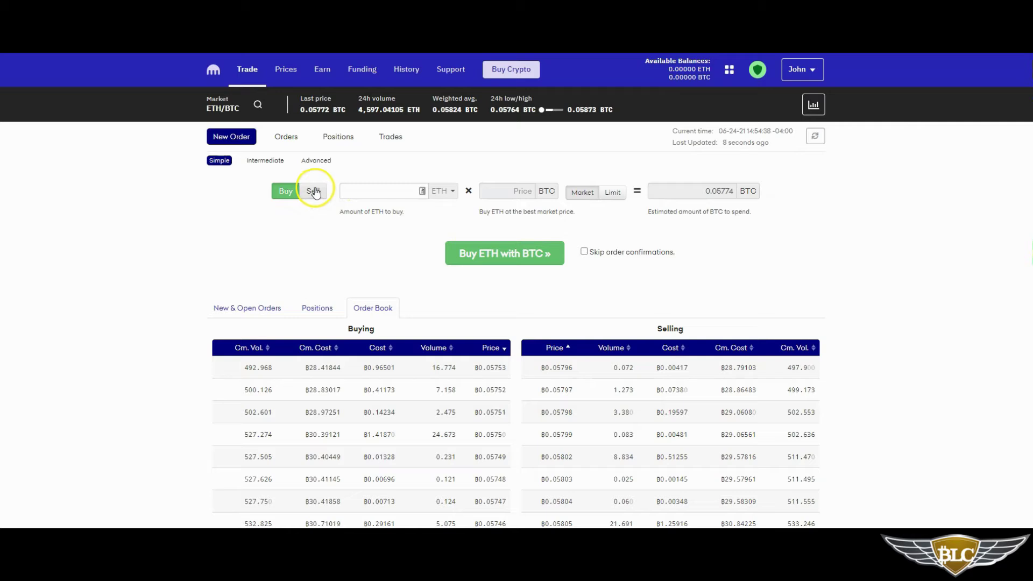
- Switch the simple order form to selling ETH, and open the intermediate order form
click(314, 192)
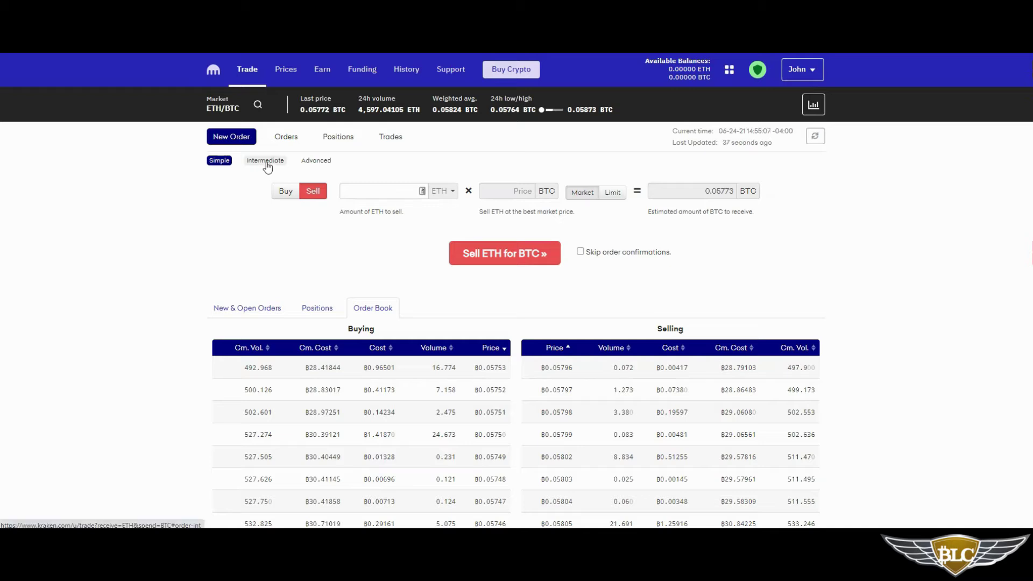
click(265, 161)
click(193, 195)
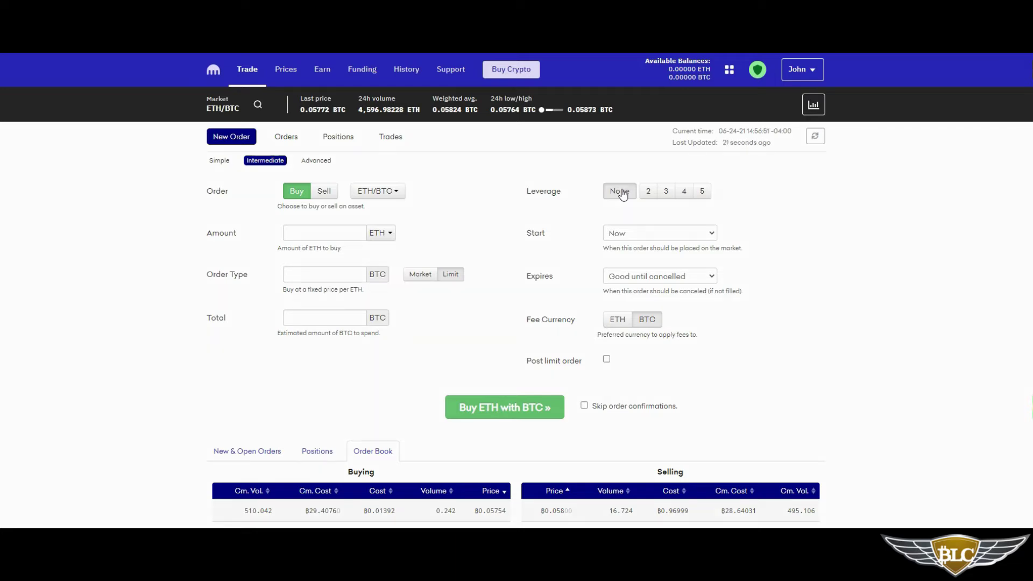
- Check the available expiry options for the intermediate order, leaving it at Good until cancelled
click(609, 211)
click(549, 273)
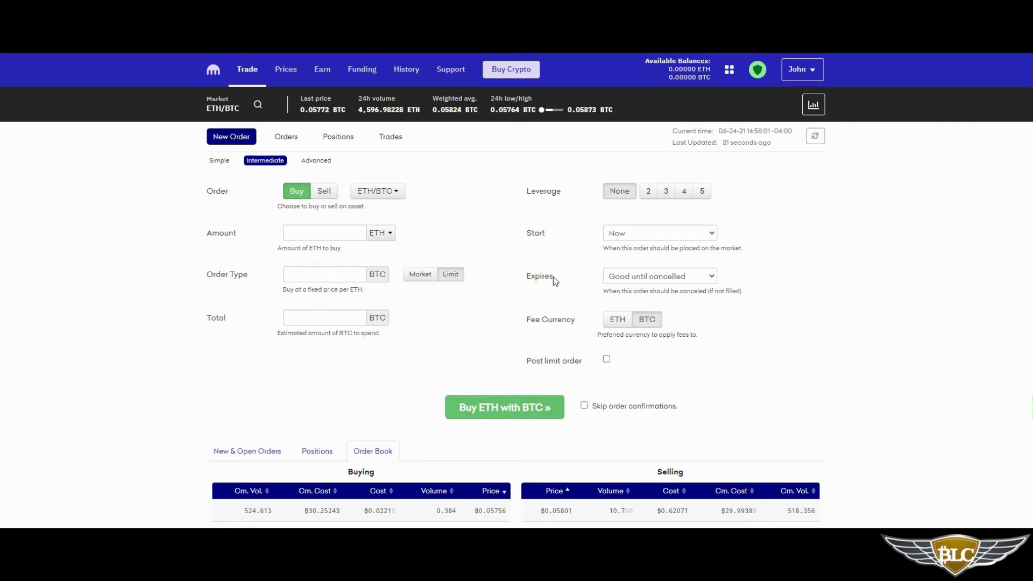
click(645, 275)
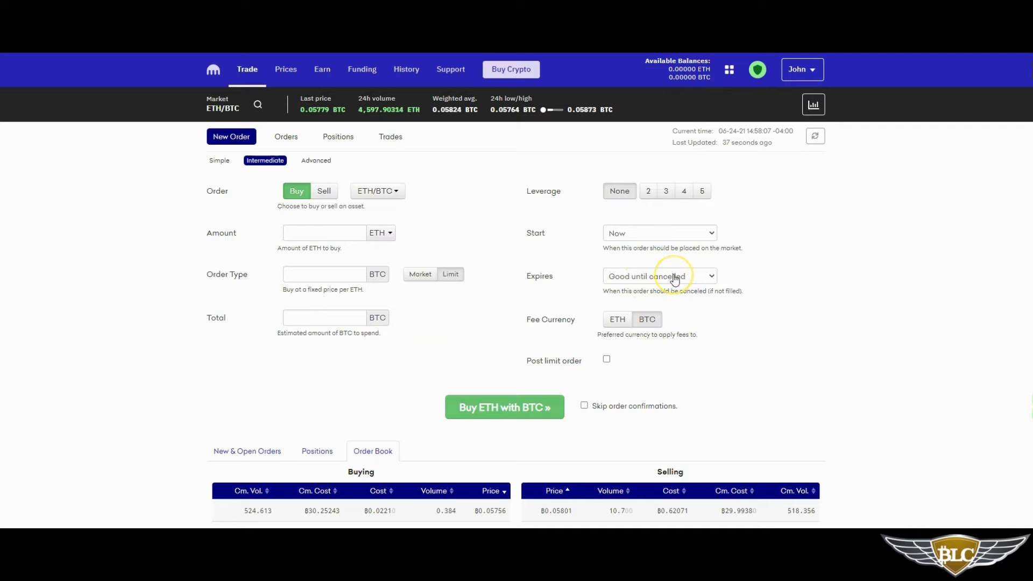
click(673, 276)
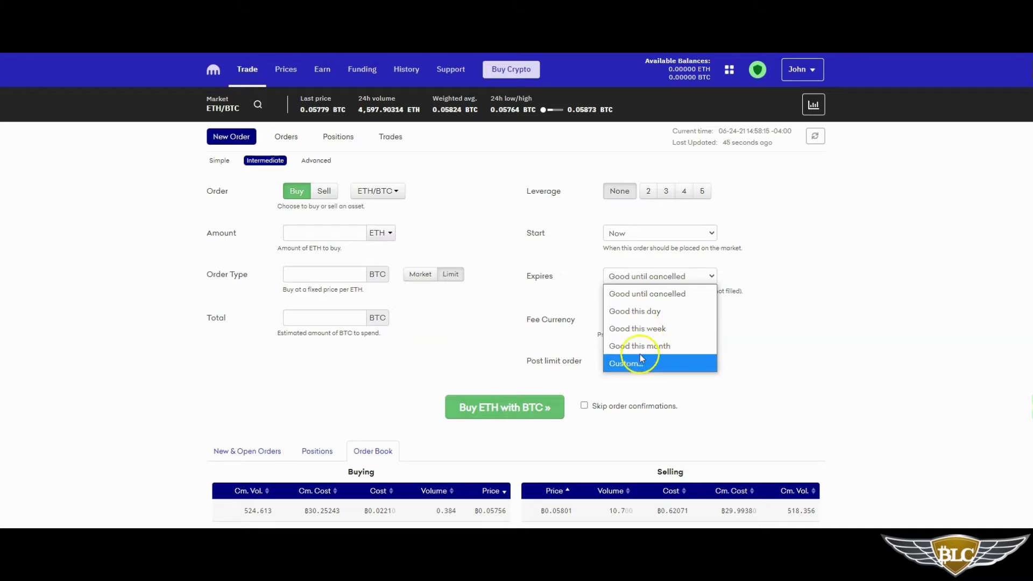
click(546, 295)
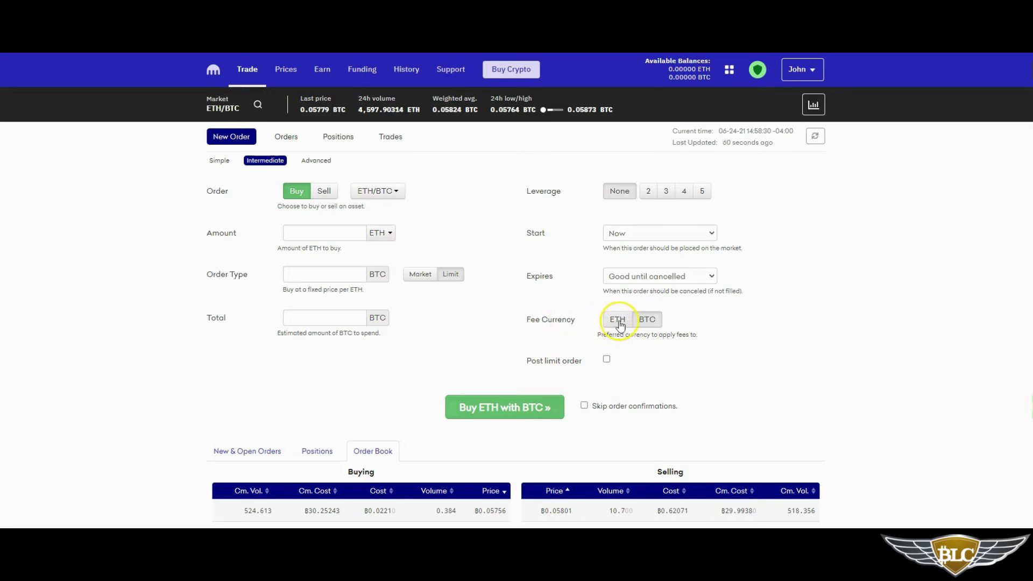
- Choose BTC as the fee currency and enable the post limit order option
click(648, 320)
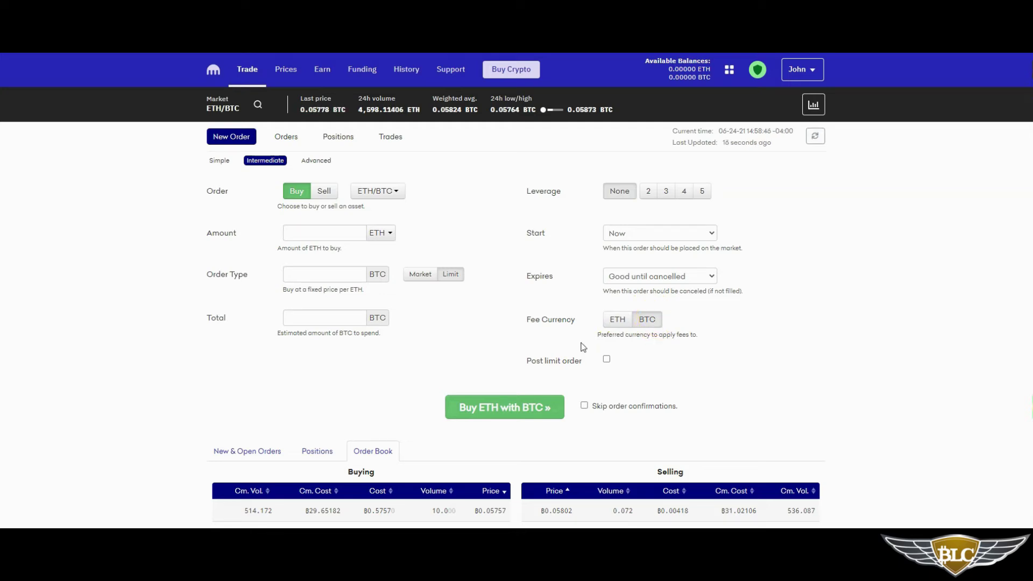
click(606, 360)
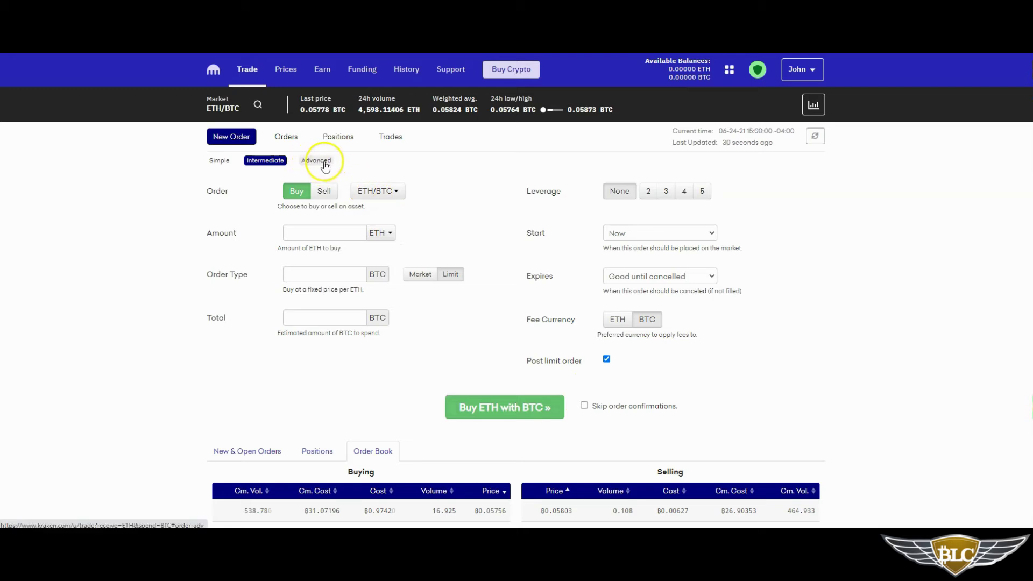
- Open the advanced order form and make the limit price a positive offset from the market price
click(323, 164)
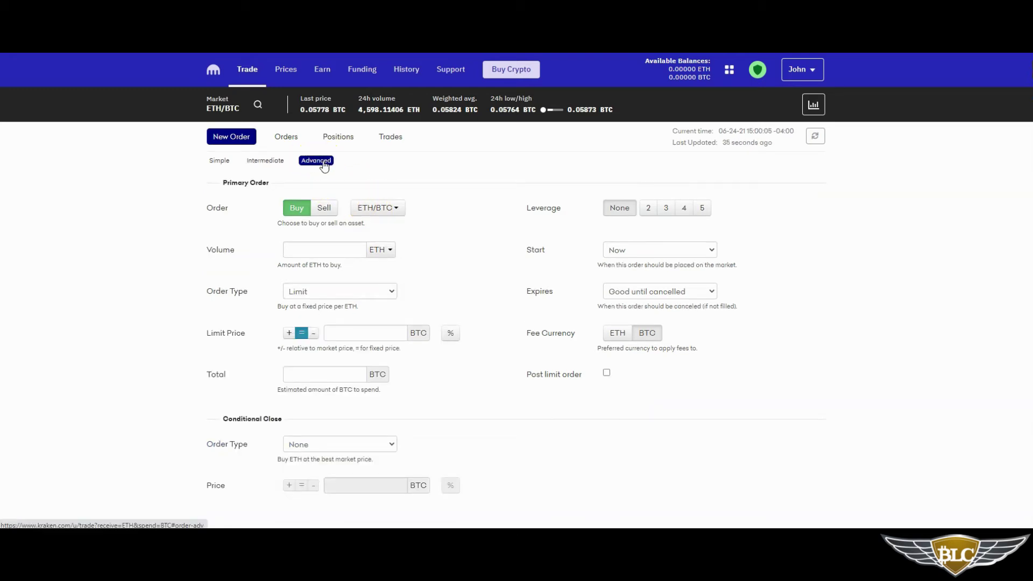
scroll(418, 207, down, 2)
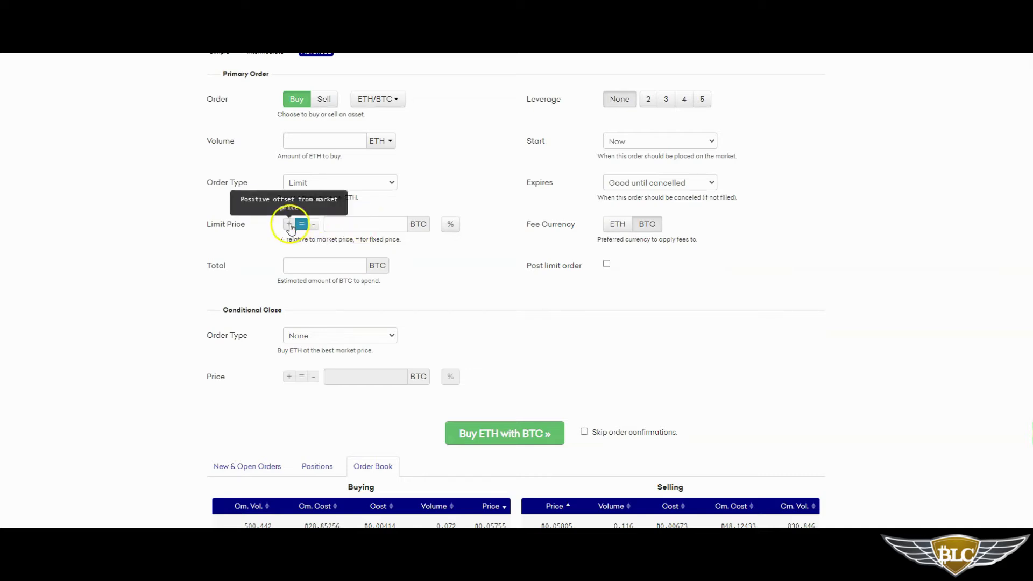
click(289, 225)
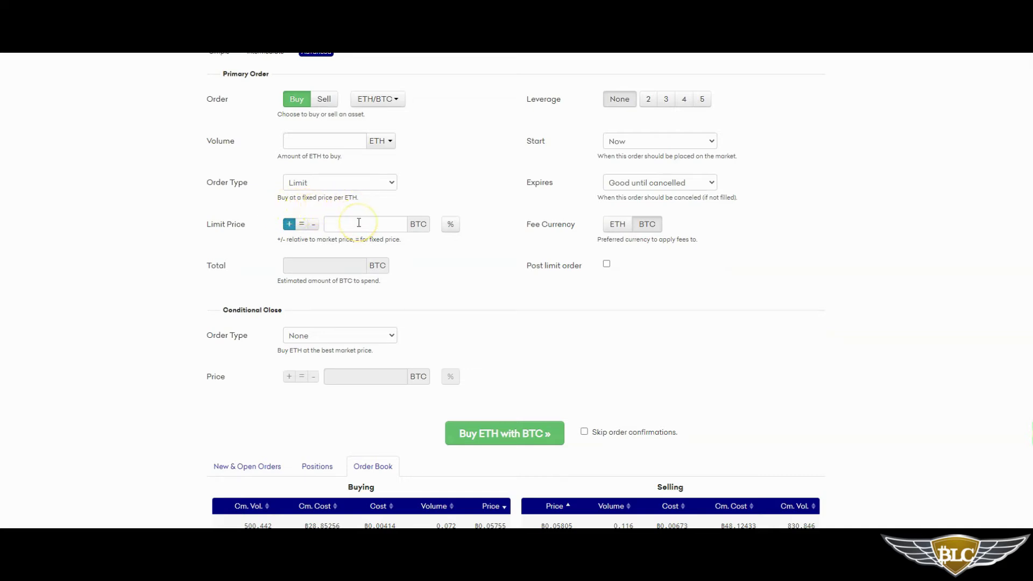
click(301, 223)
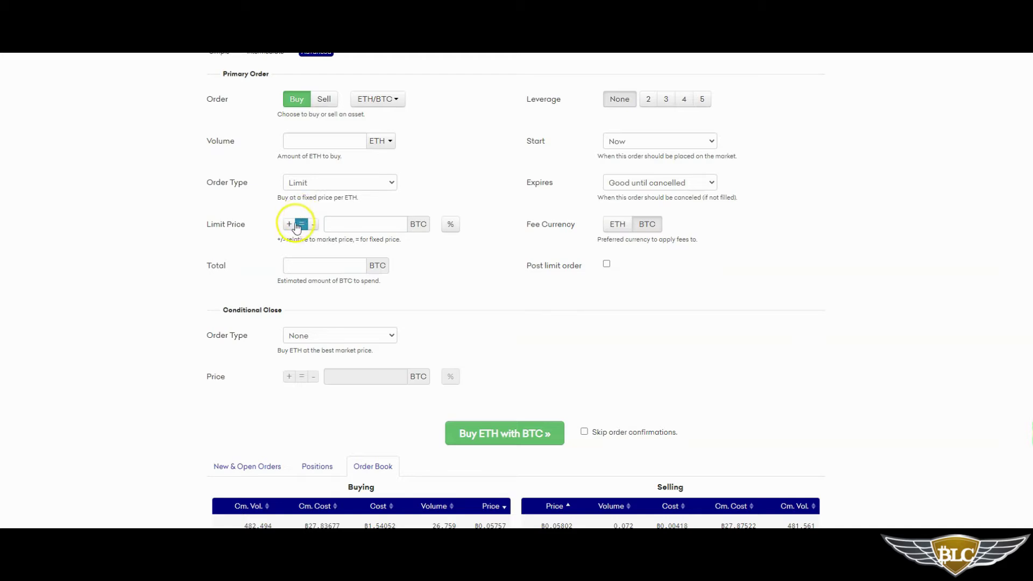
click(289, 225)
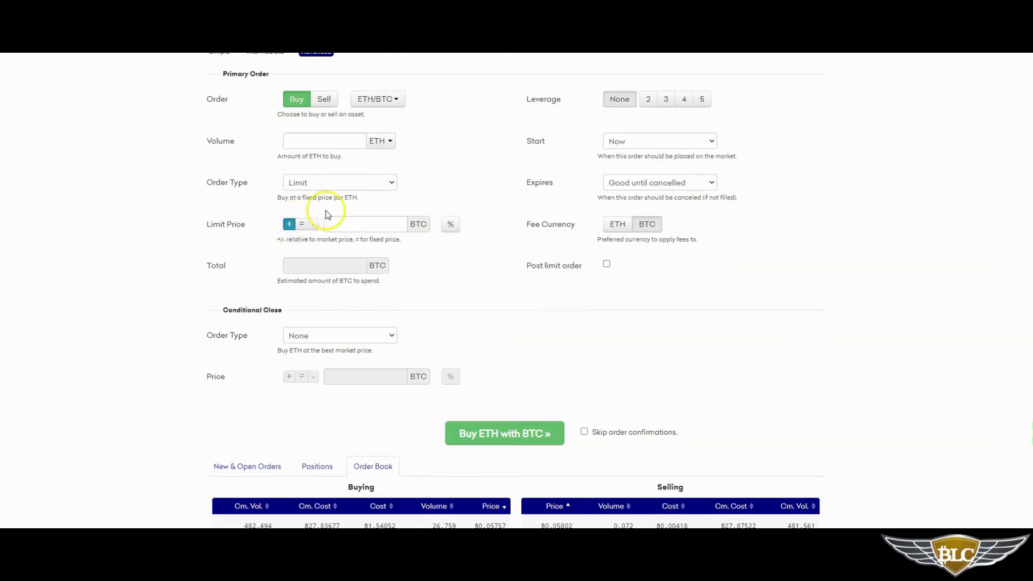
- Express the limit price offset as a percentage and try an offset of 5
click(346, 221)
click(450, 224)
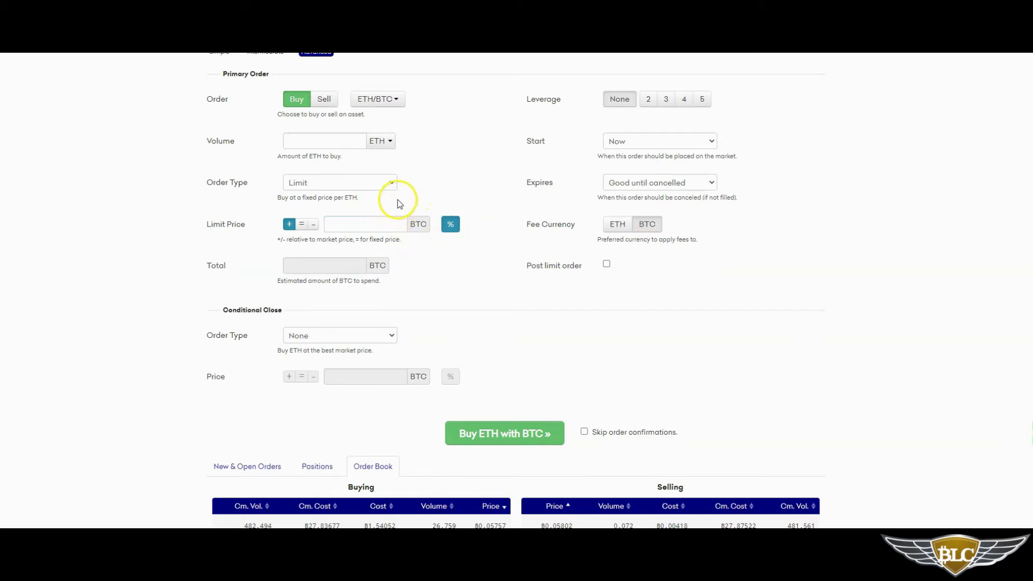
click(364, 222)
text(5)
click(401, 205)
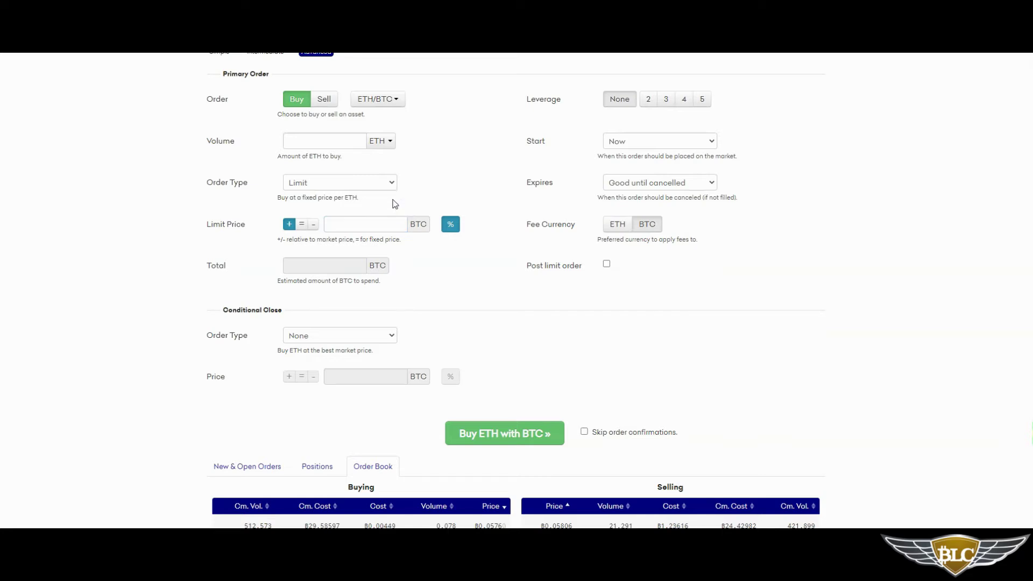
- Set the primary order's limit price offset to 5 percent and make it negative relative to the market price
click(387, 222)
text(5)
click(397, 206)
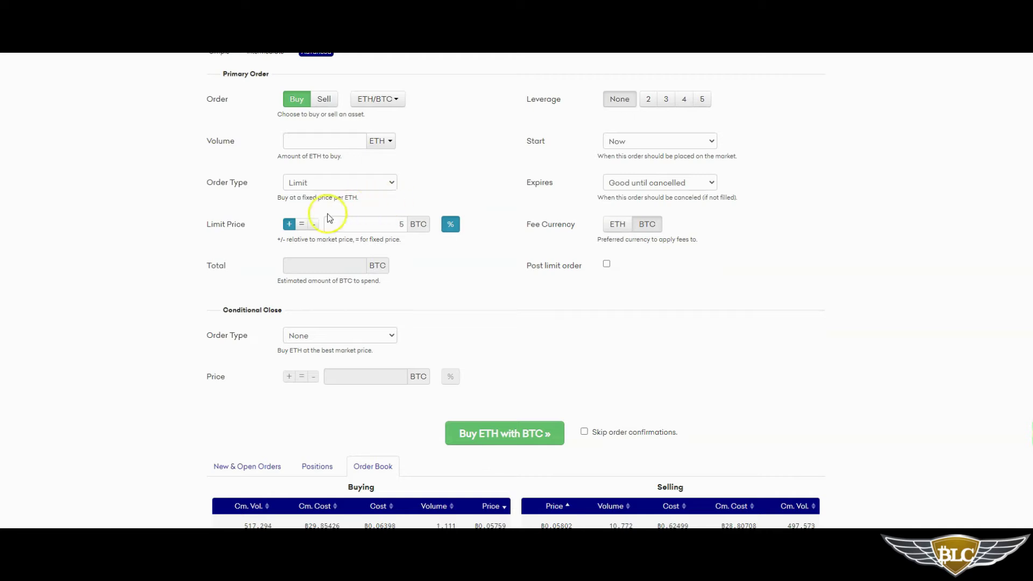
click(314, 225)
drag(258, 219, 224, 211)
- Try a Limit conditional close, and set up a Stop Loss instead with a stop price 10 percent below the last price
click(326, 337)
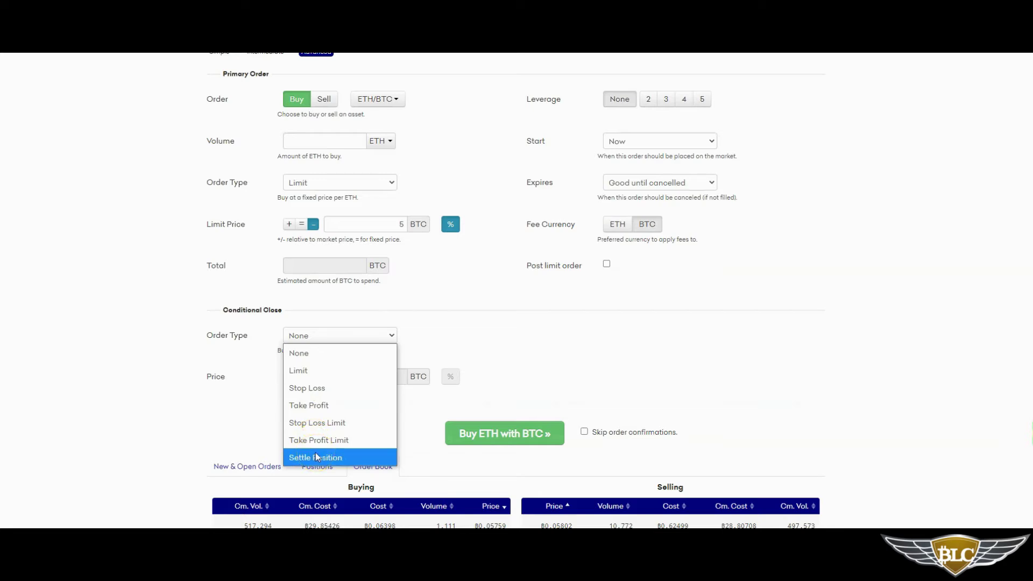
click(297, 370)
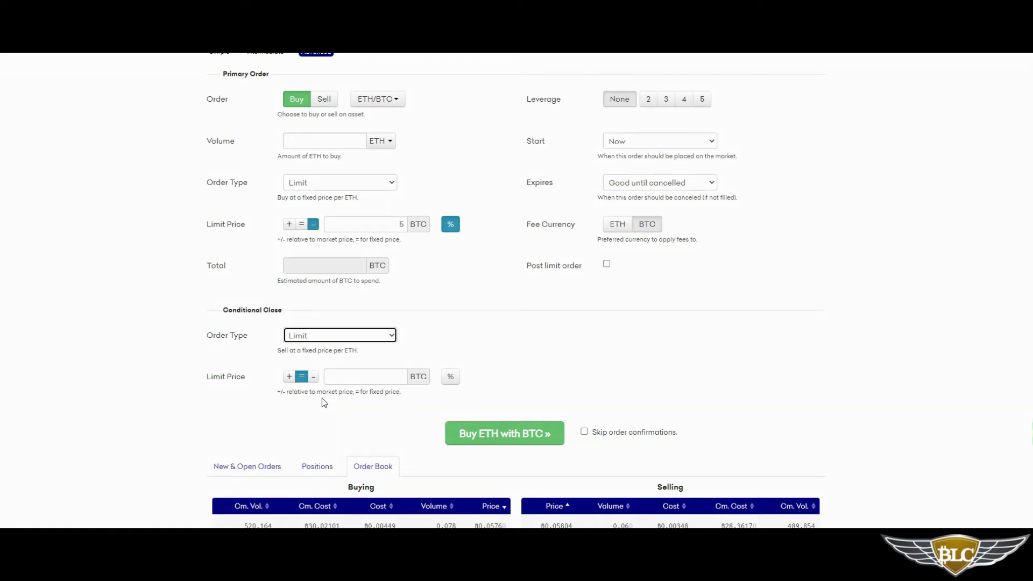
click(334, 334)
click(329, 388)
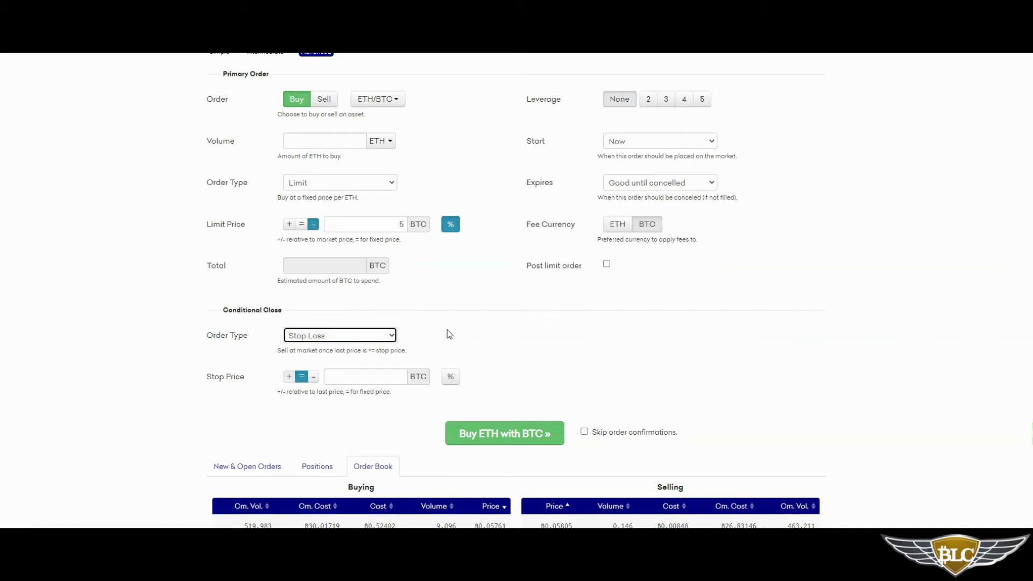
click(313, 376)
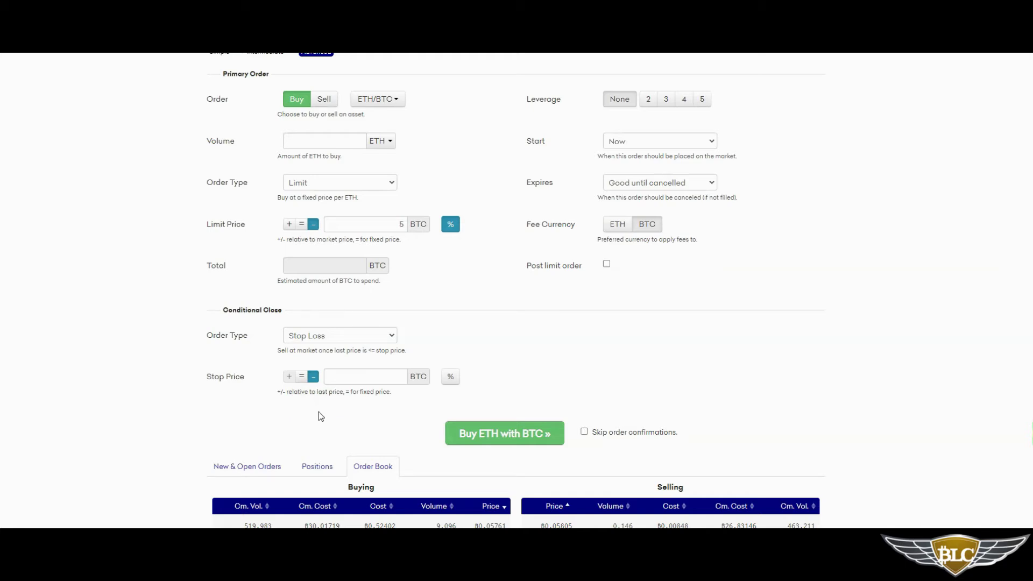
click(449, 378)
click(395, 376)
text(10)
- Try Take Profit as the conditional close order type, and switch it to Stop Loss Limit
click(341, 336)
click(325, 404)
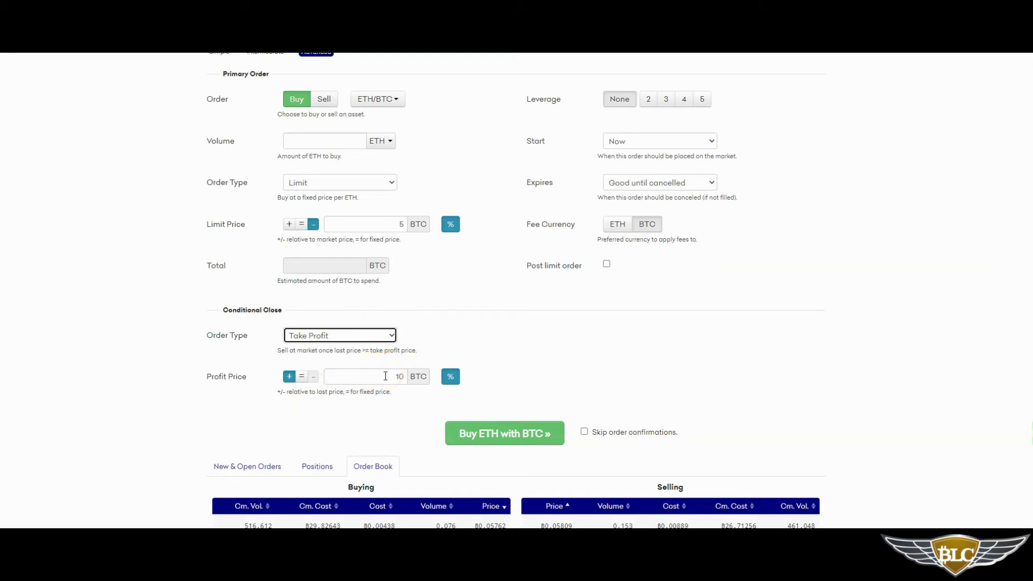
click(344, 335)
click(335, 420)
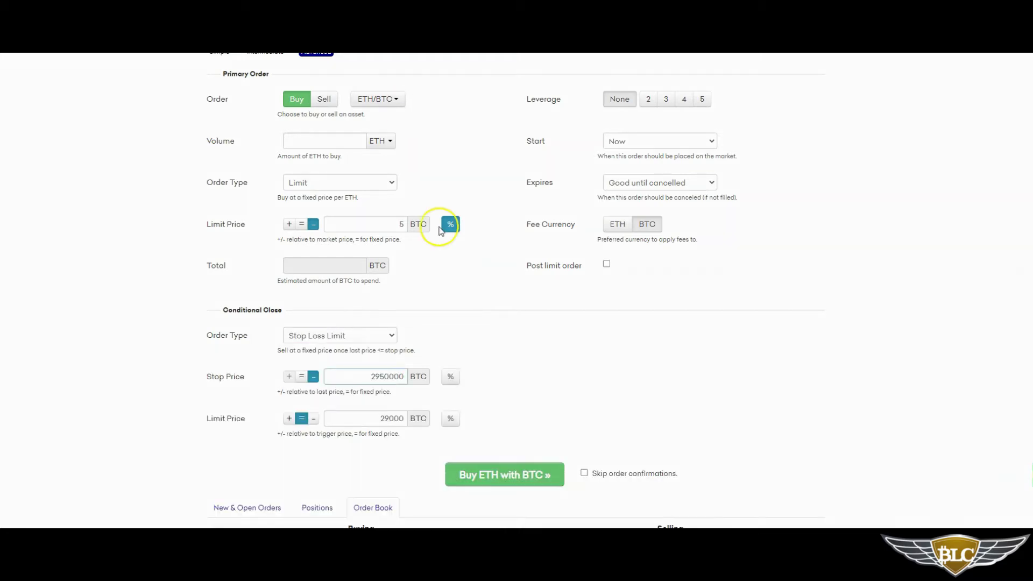
- Change the trading pair to BTC/USD and give the Stop Loss Limit close a fixed stop price of 29500 and limit price of 29000
click(388, 99)
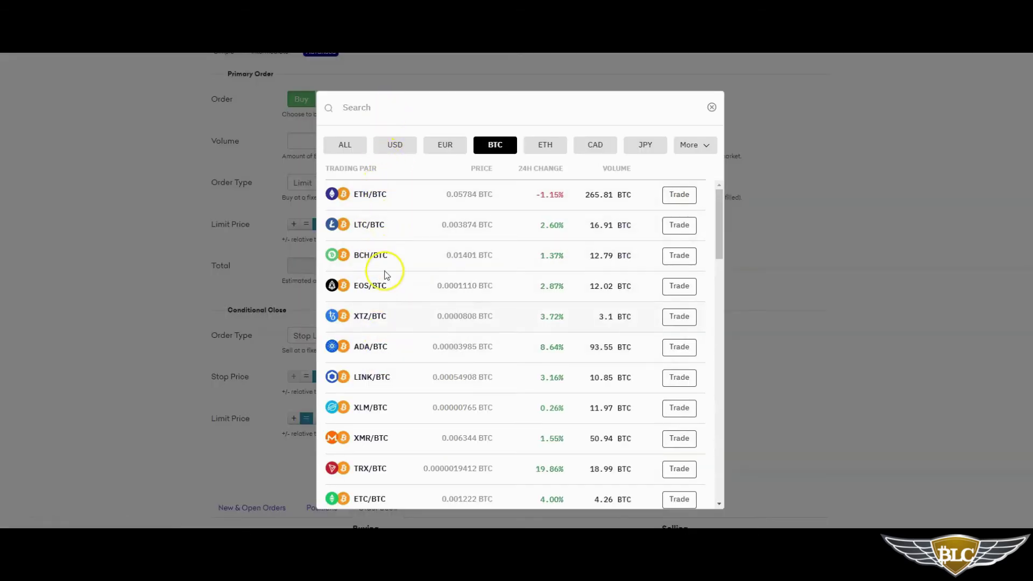
click(379, 195)
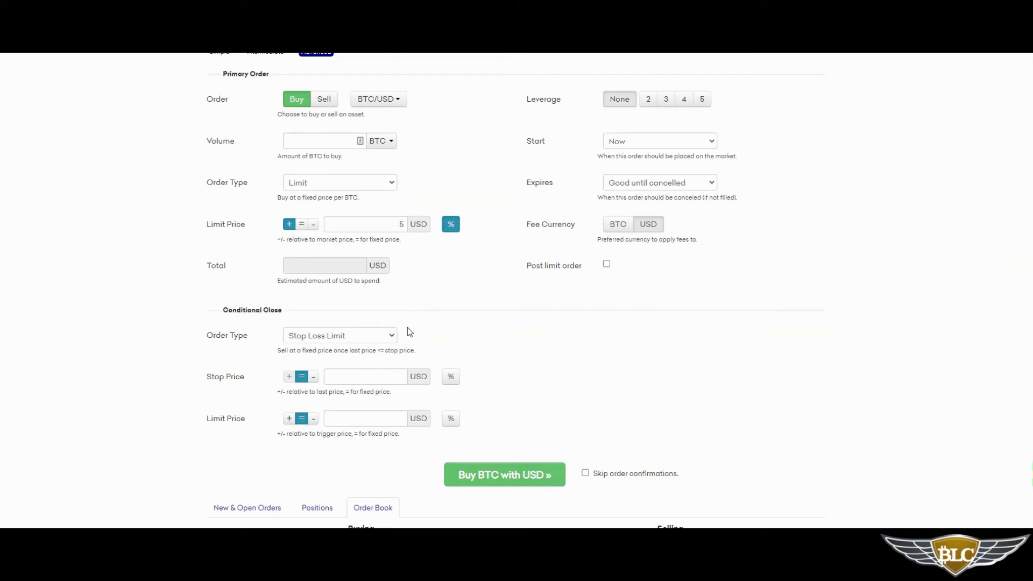
click(222, 377)
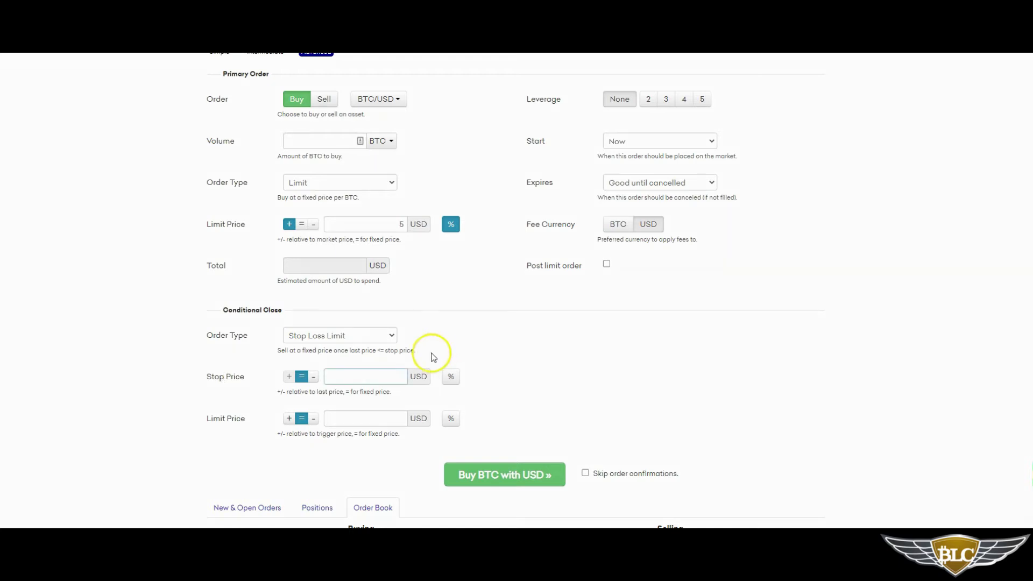
text(29500)
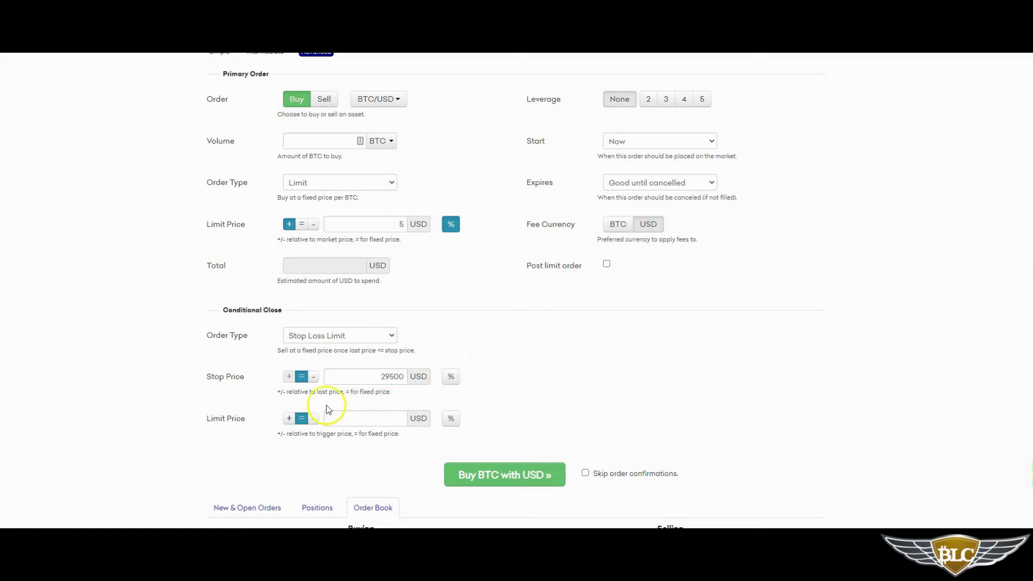
click(216, 422)
click(360, 418)
text(29000p)
click(495, 422)
- Set up a Take Profit Limit close with profit price 100000 and limit price 98000, and switch the close to Settle Position
click(359, 337)
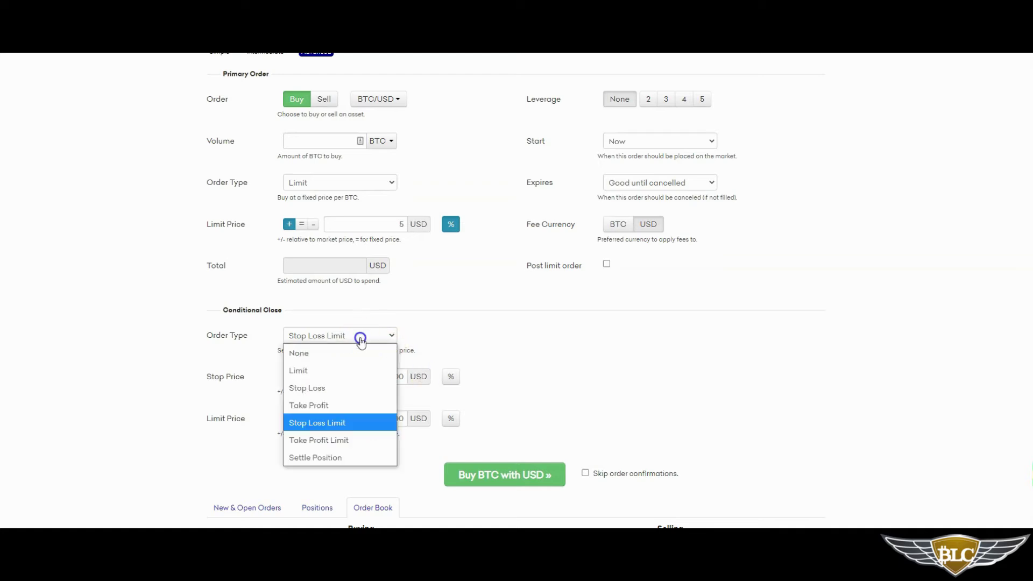
click(340, 441)
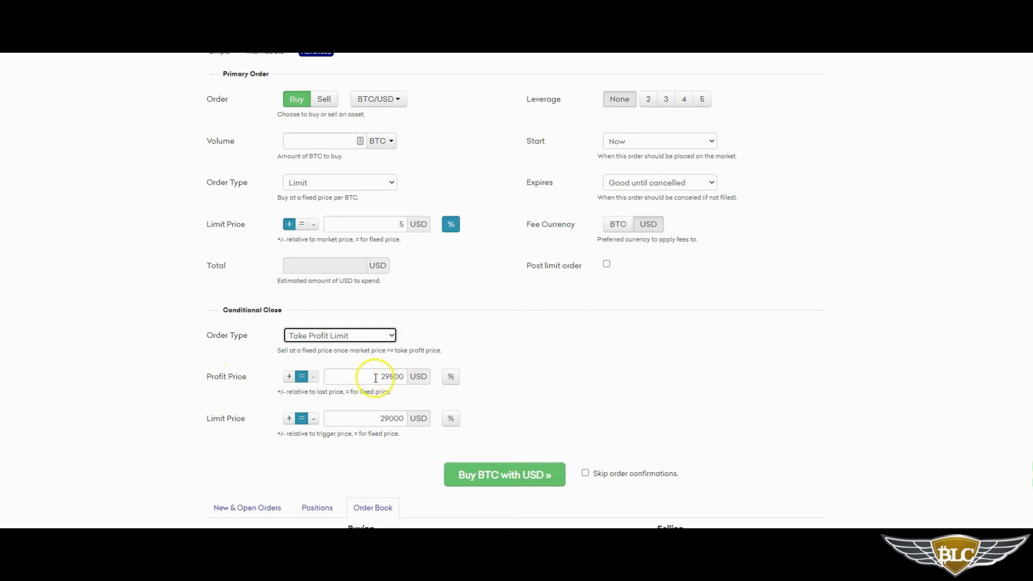
double_click(401, 376)
text(100000)
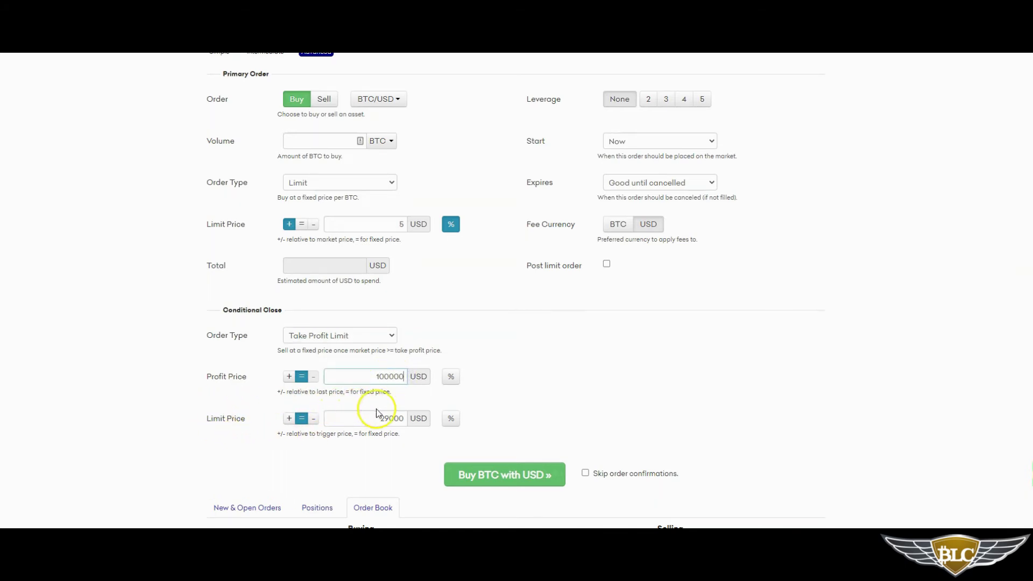
double_click(400, 418)
text(98000)
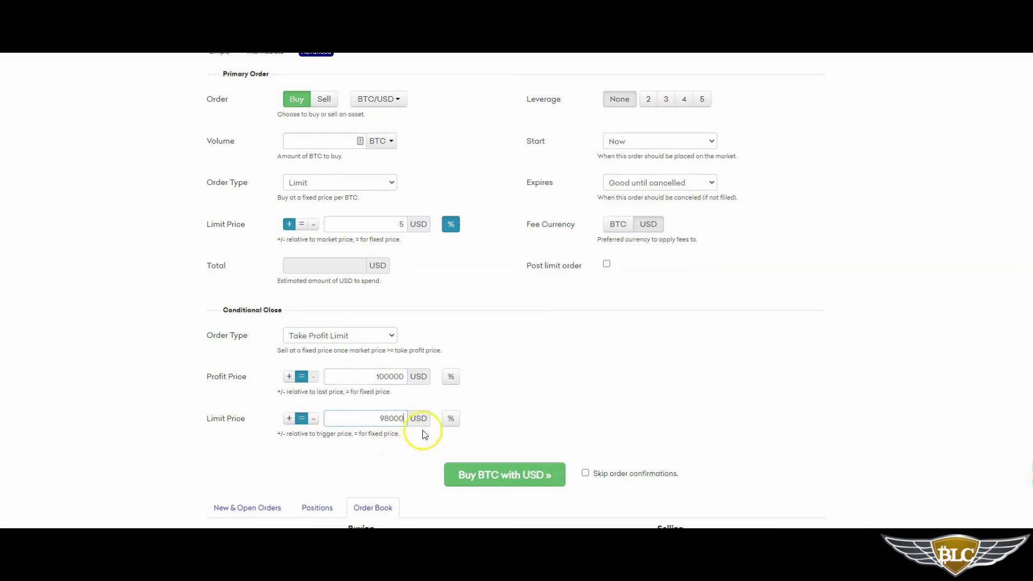
click(472, 404)
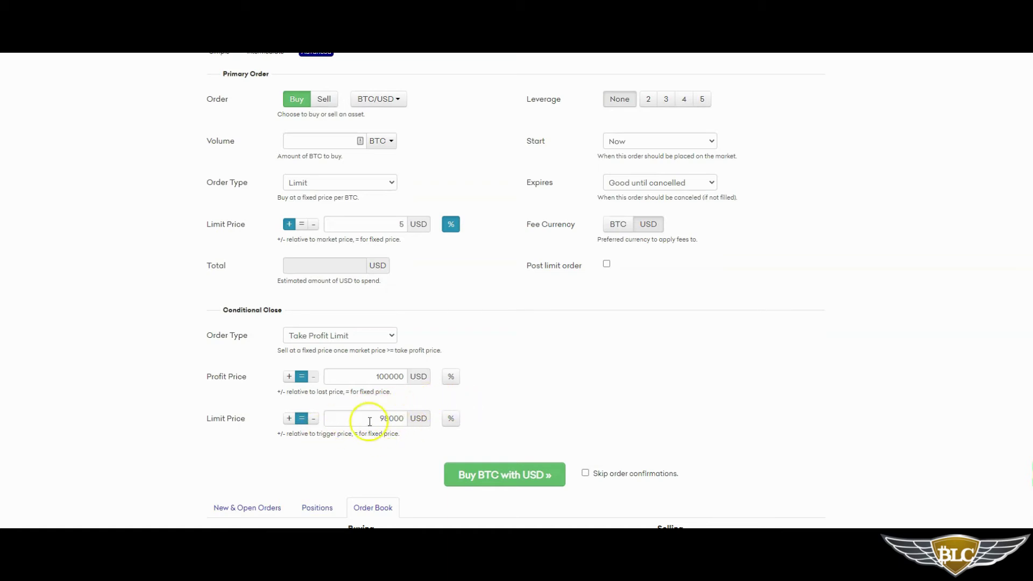
click(376, 336)
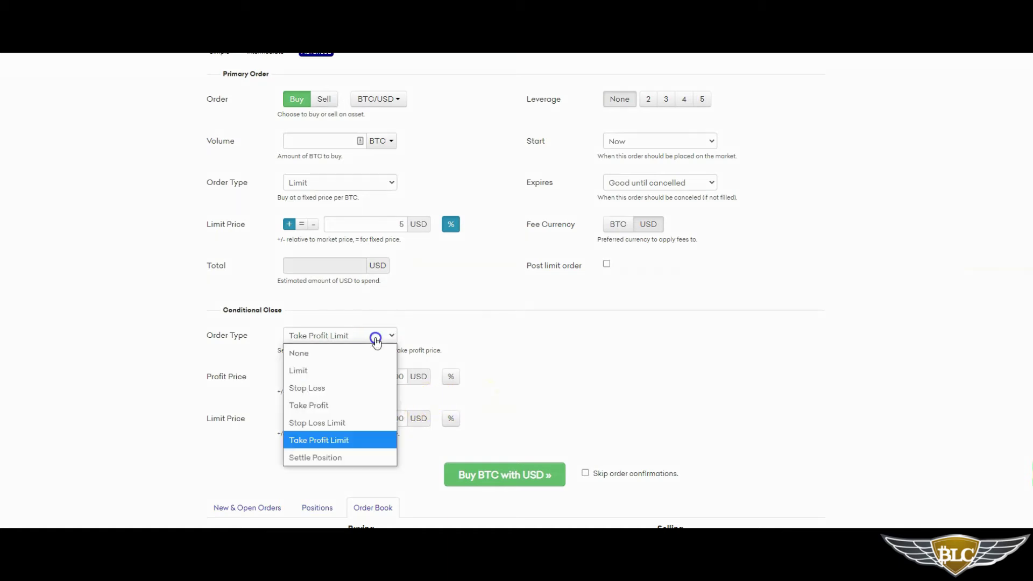
click(336, 459)
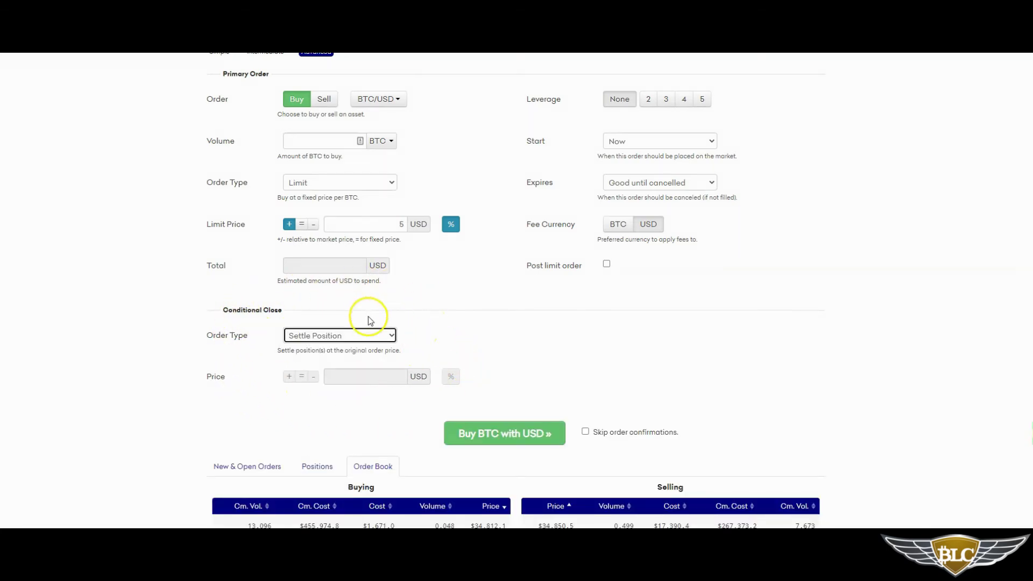
- Look through the account's orders, positions and trades, and open the BTC/USD market chart
scroll(457, 258, up, 2)
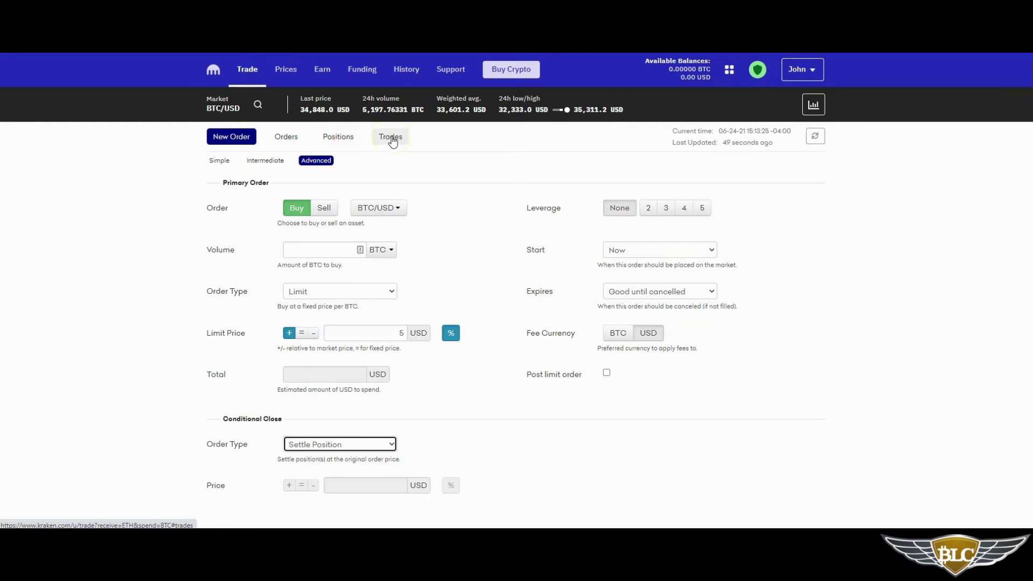
click(285, 139)
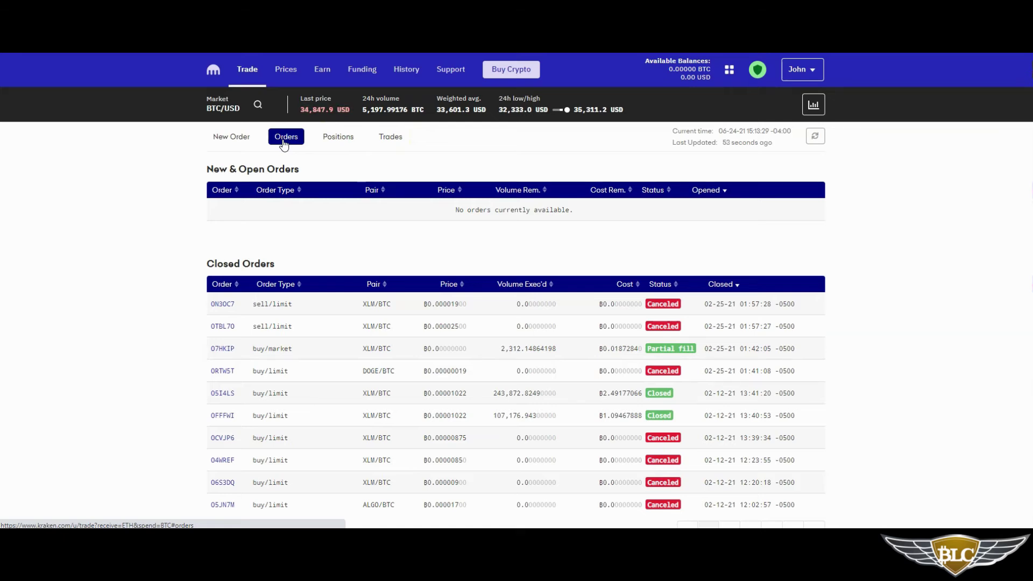
click(309, 165)
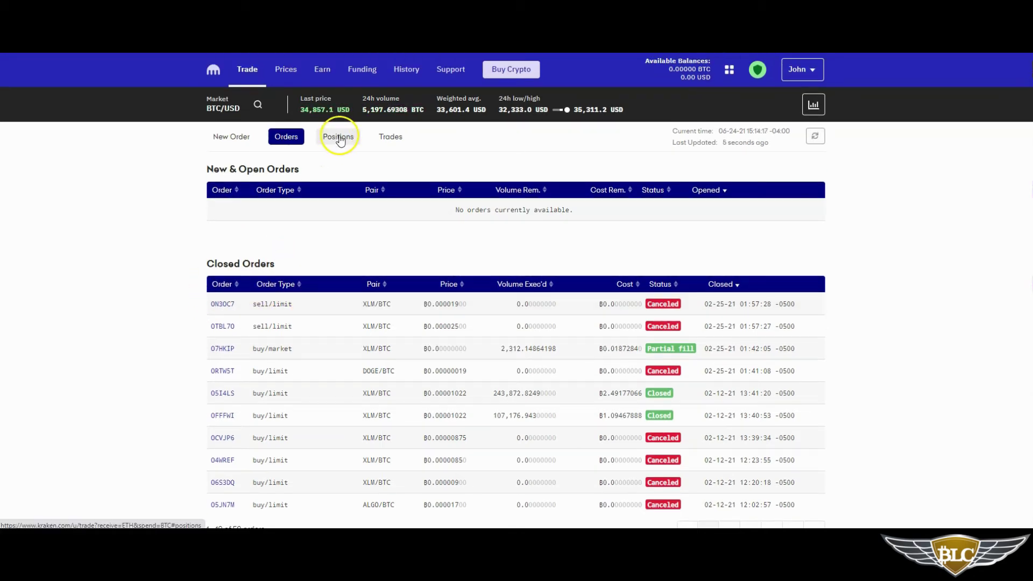
click(337, 138)
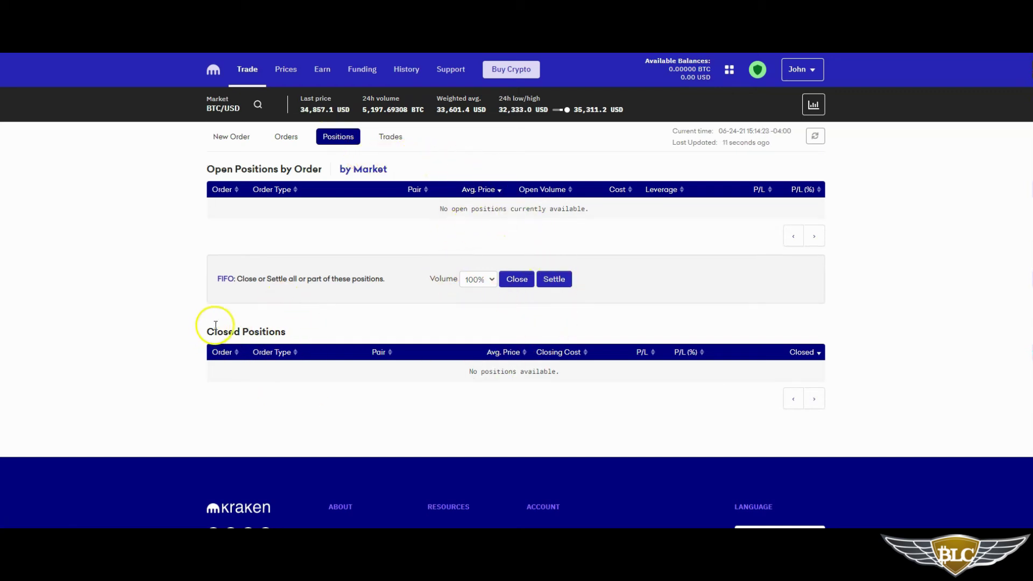
click(391, 138)
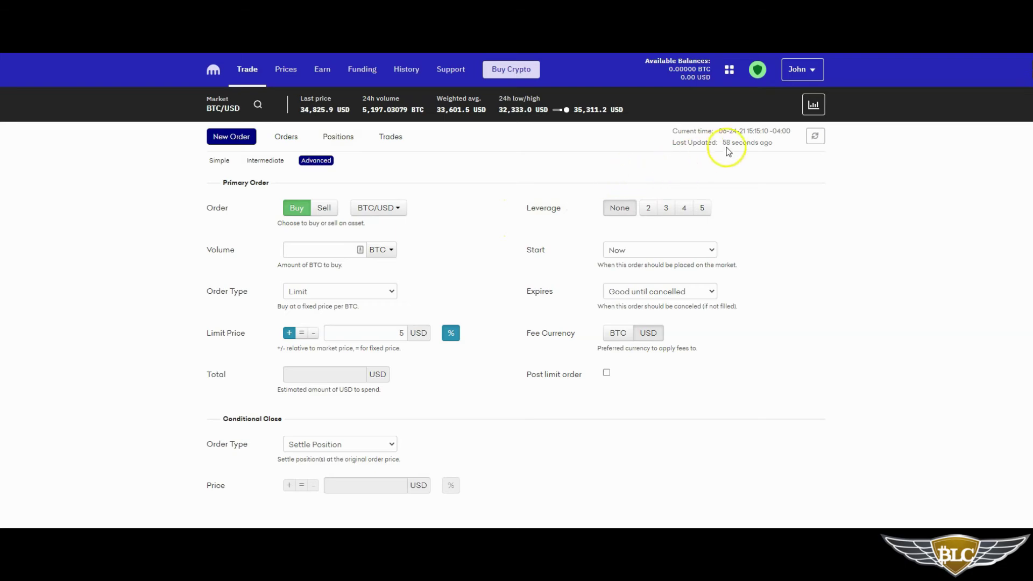
click(813, 107)
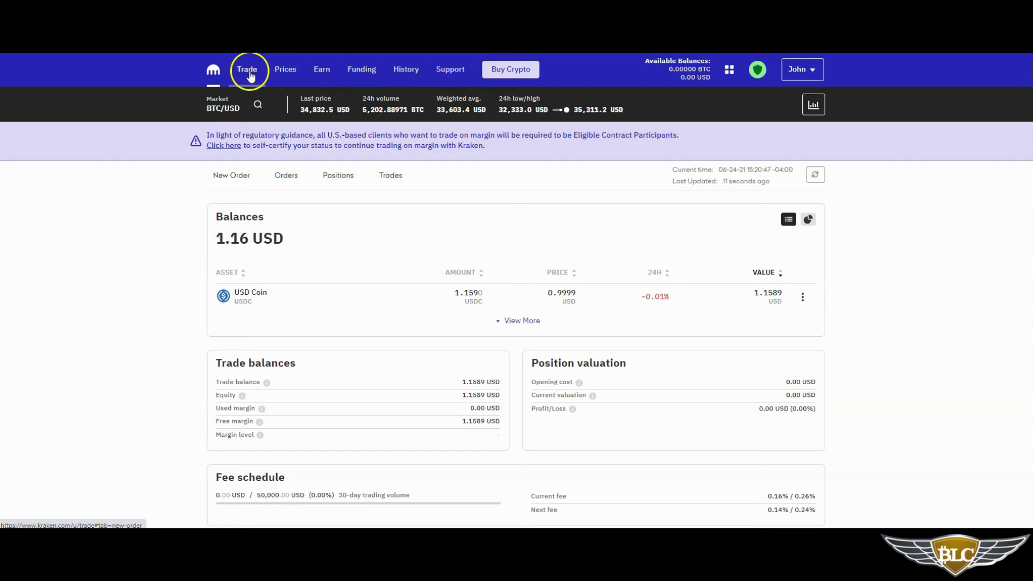
- Look through the cryptocurrency price list and try the buy/sell option for Bitcoin
click(289, 77)
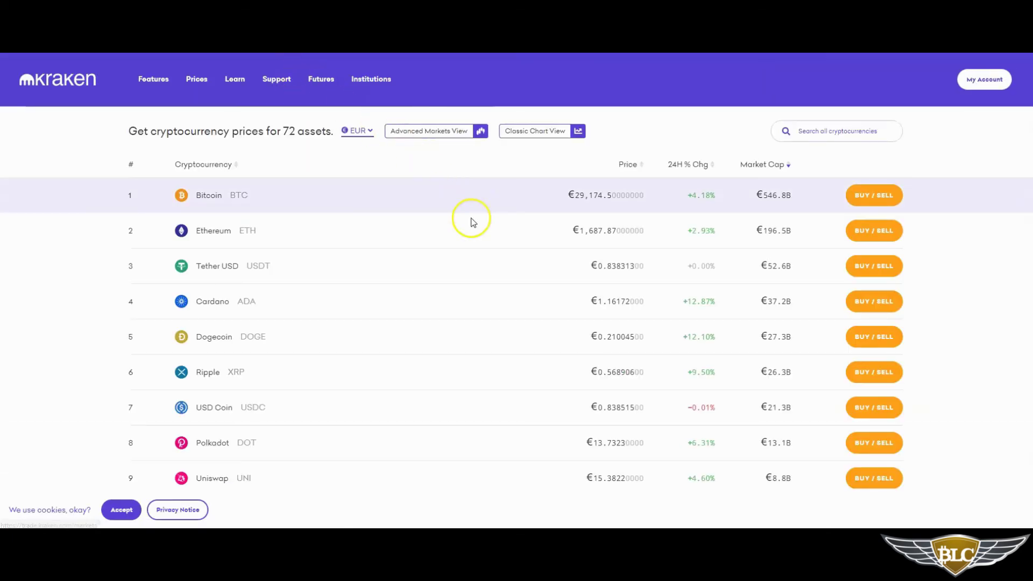
scroll(491, 275, down, 4)
scroll(491, 275, up, 5)
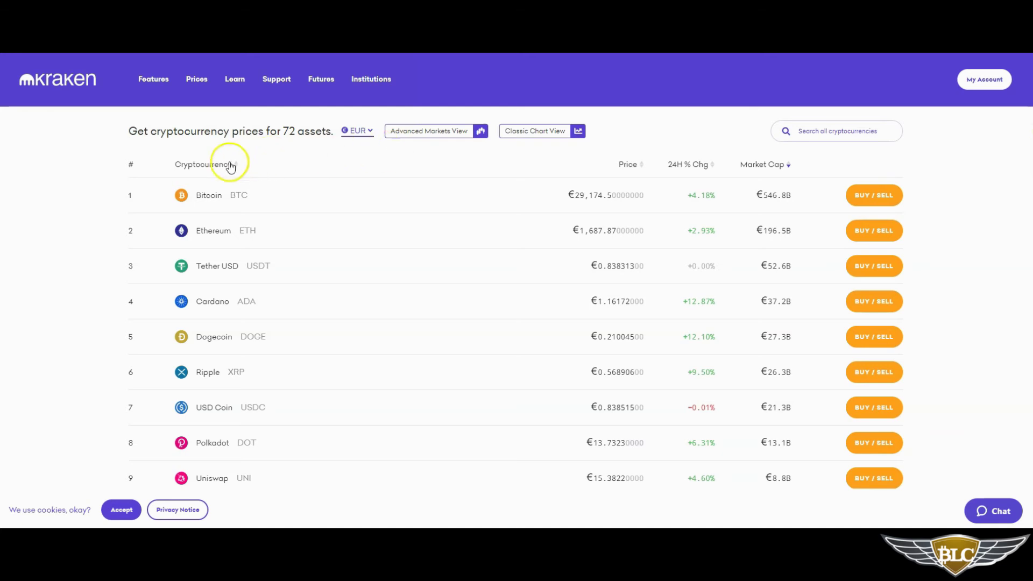
mouse_move(748, 173)
click(883, 195)
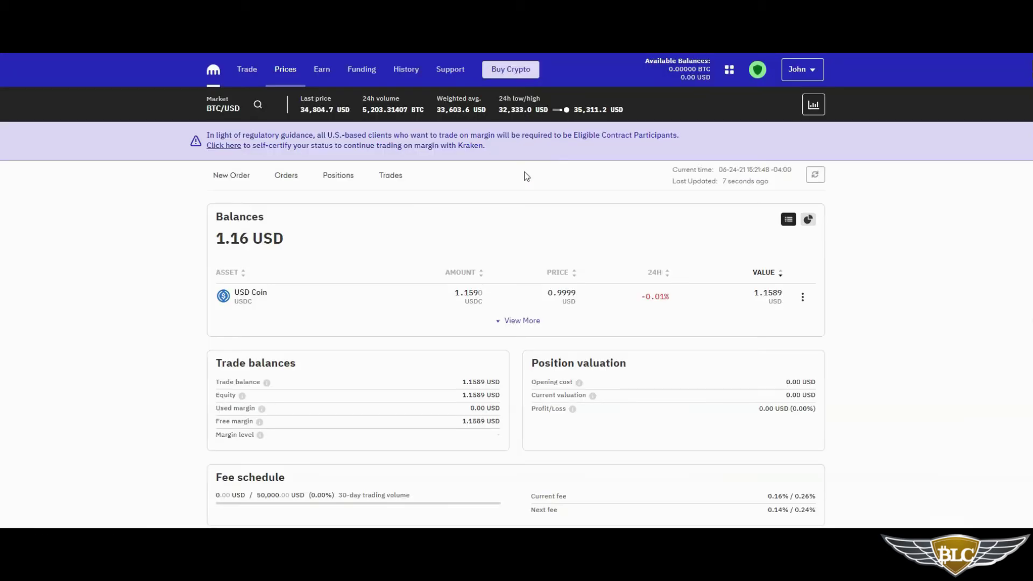
- Examine the staking page, including the eligible assets and their reward rates
click(323, 68)
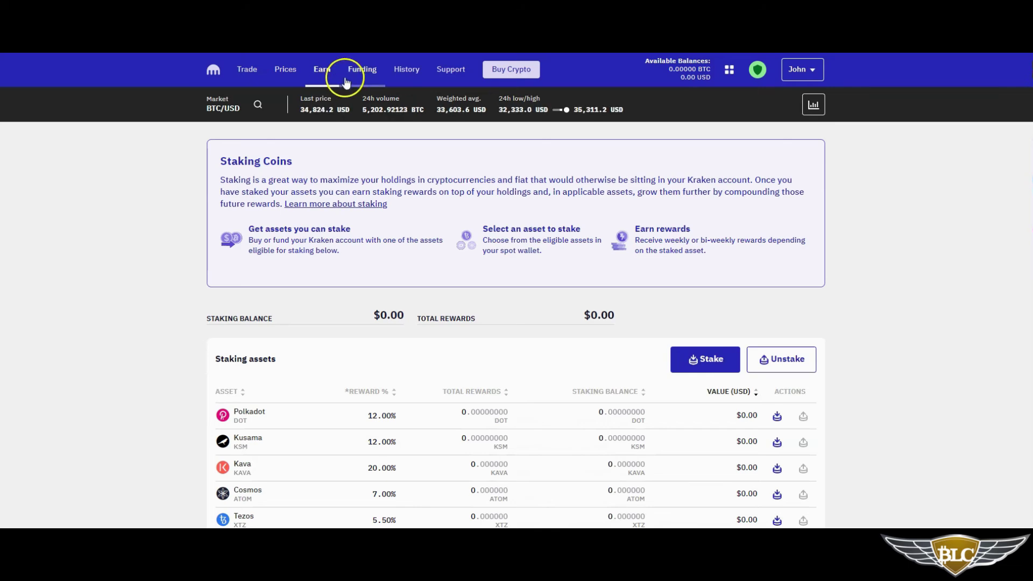
scroll(565, 274, down, 2)
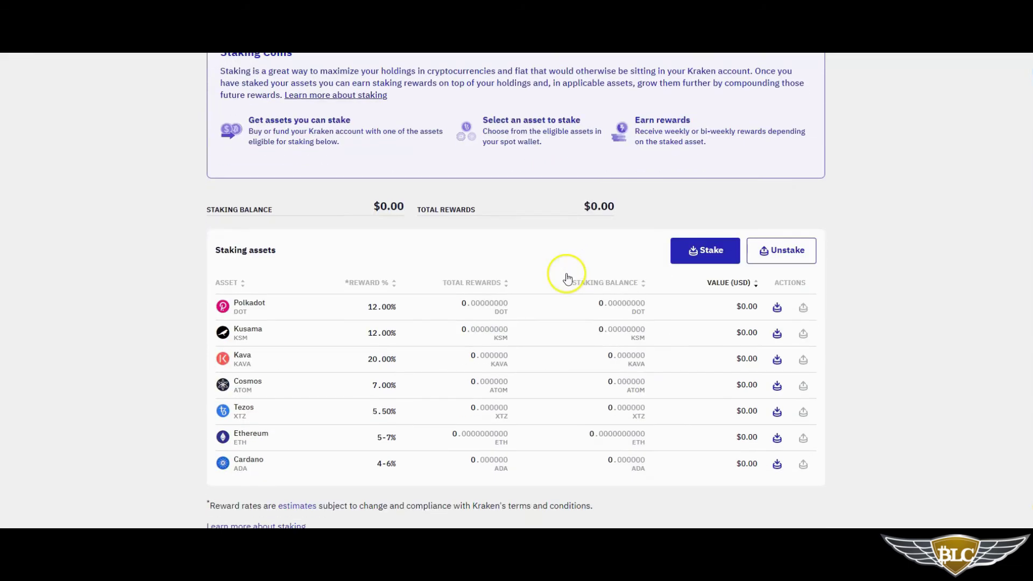
scroll(566, 274, up, 2)
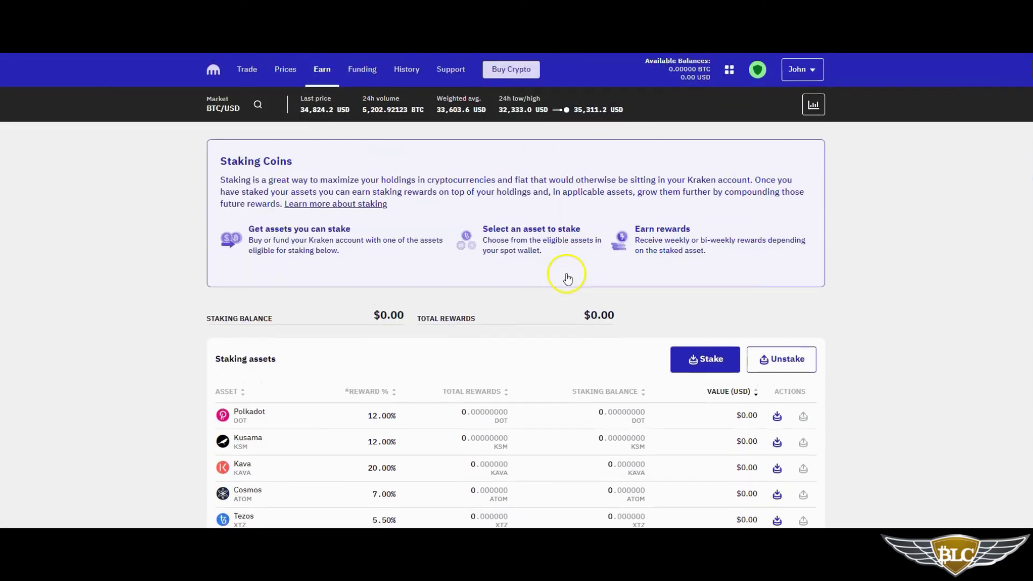
click(523, 291)
- Review the account's funding overview, showing the crypto funding limits and looking through the balances and funding transactions
click(363, 78)
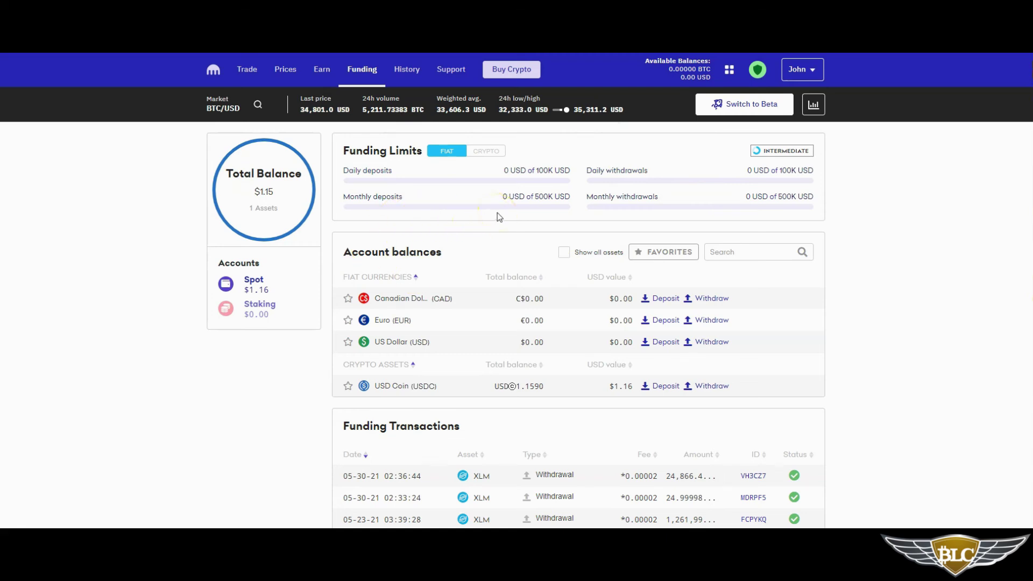
click(483, 153)
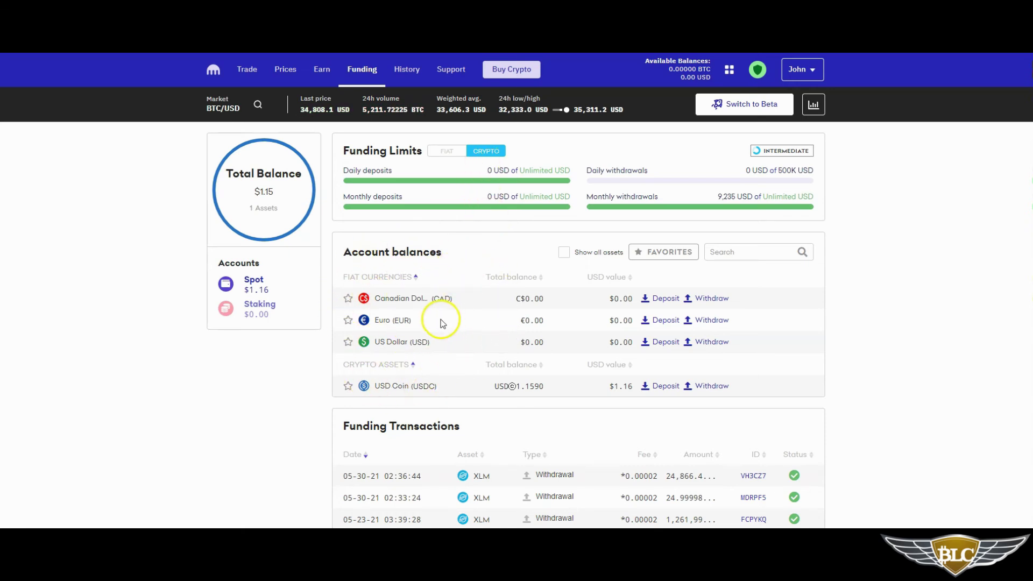
scroll(441, 321, down, 4)
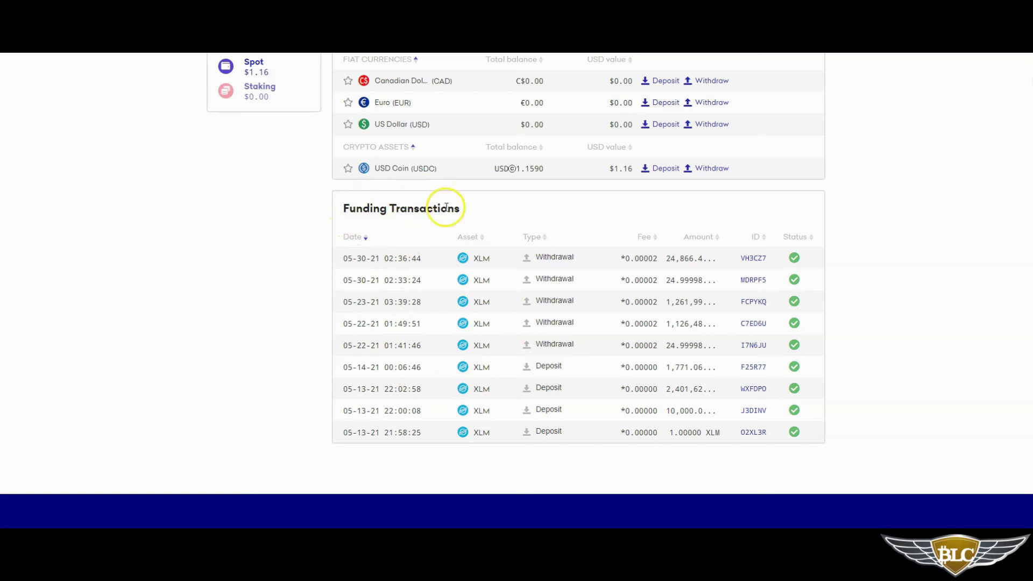
scroll(420, 215, up, 4)
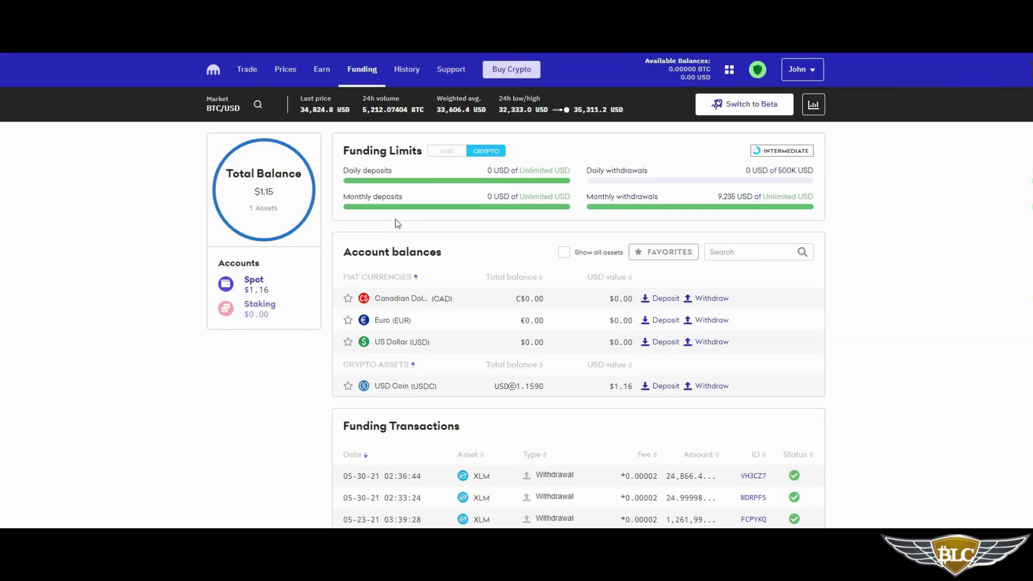
- Open the account history and look through the ledger of withdrawals, deposits and trades
click(407, 71)
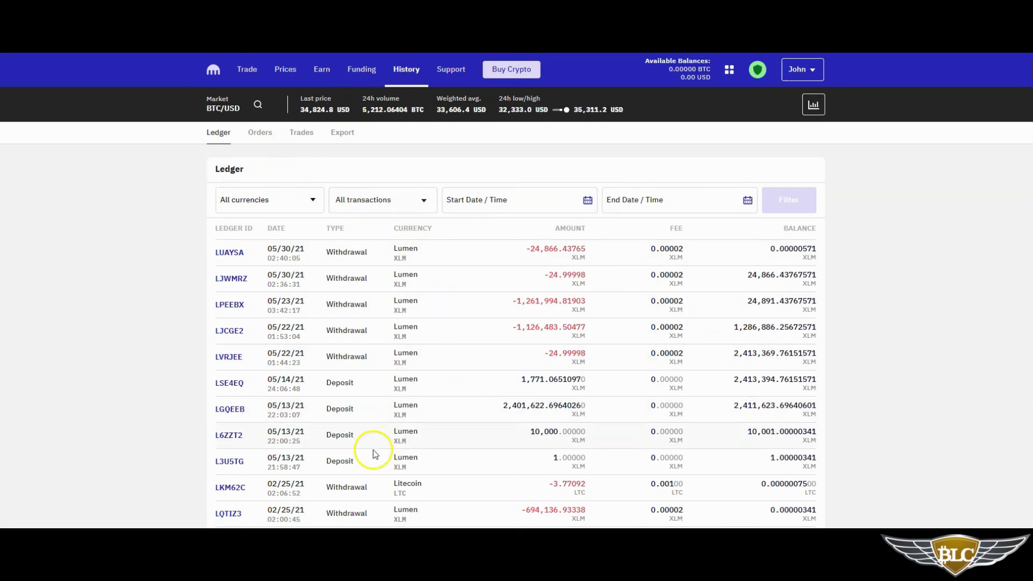
scroll(429, 246, down, 2)
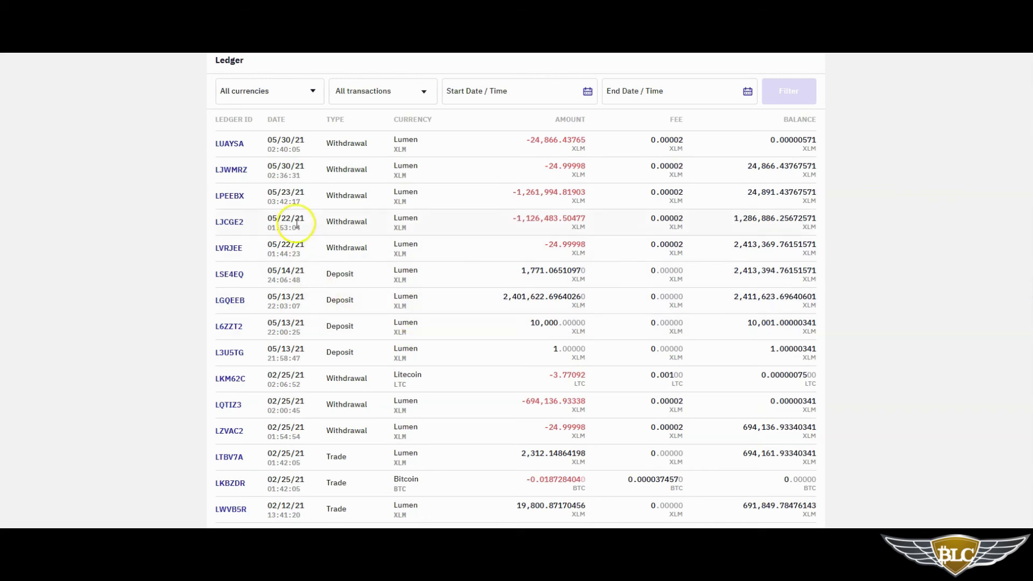
scroll(422, 306, down, 1)
scroll(422, 306, up, 3)
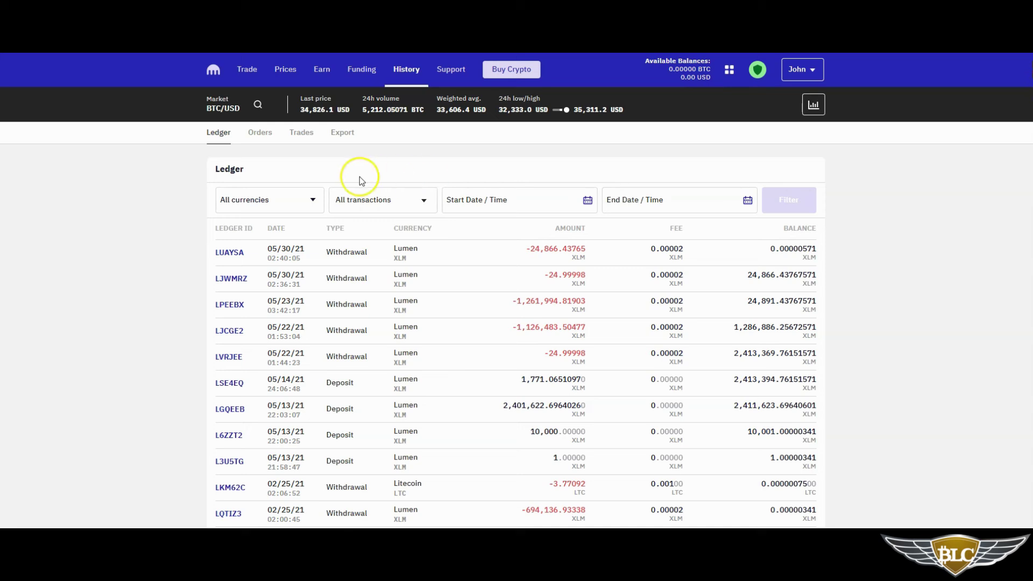
- Review the closed orders and then the executed trades in the account history
click(255, 139)
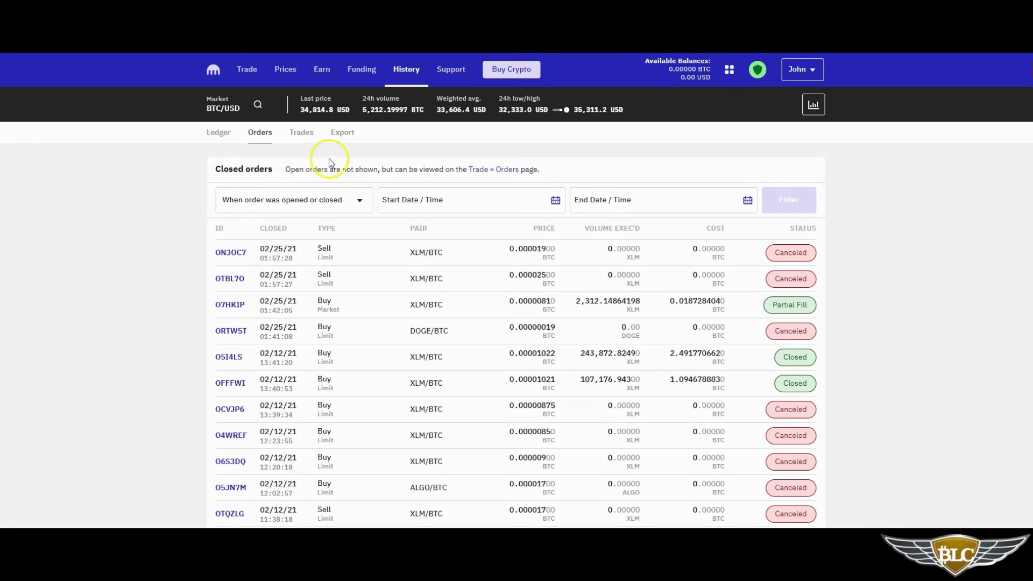
click(301, 134)
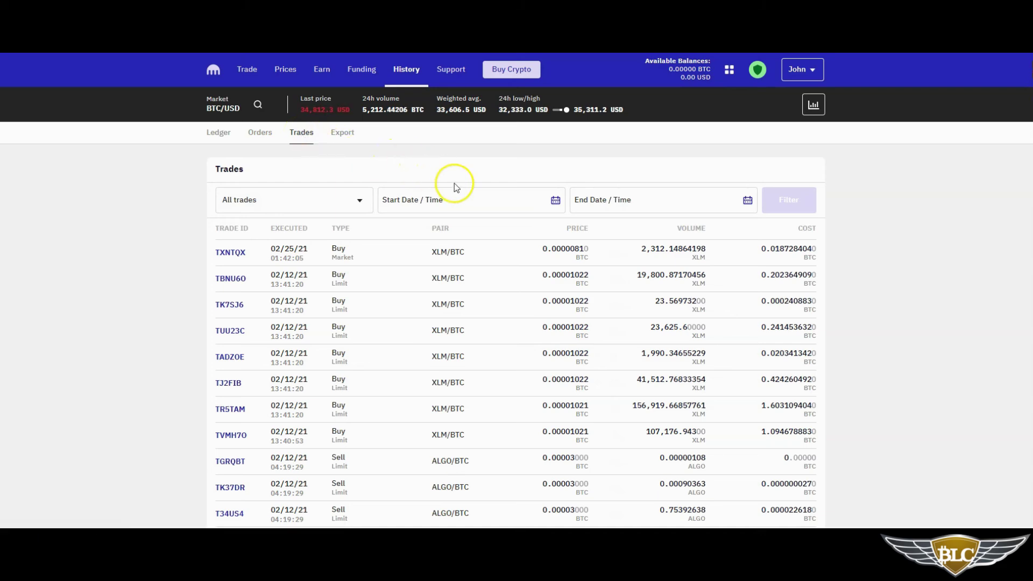
scroll(457, 186, down, 3)
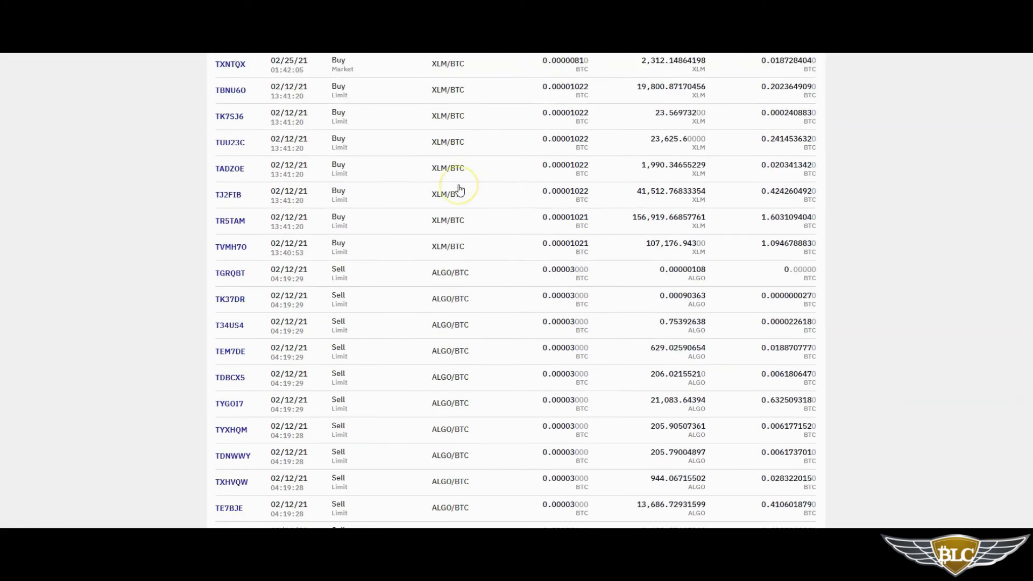
scroll(438, 125, up, 2)
scroll(438, 124, up, 1)
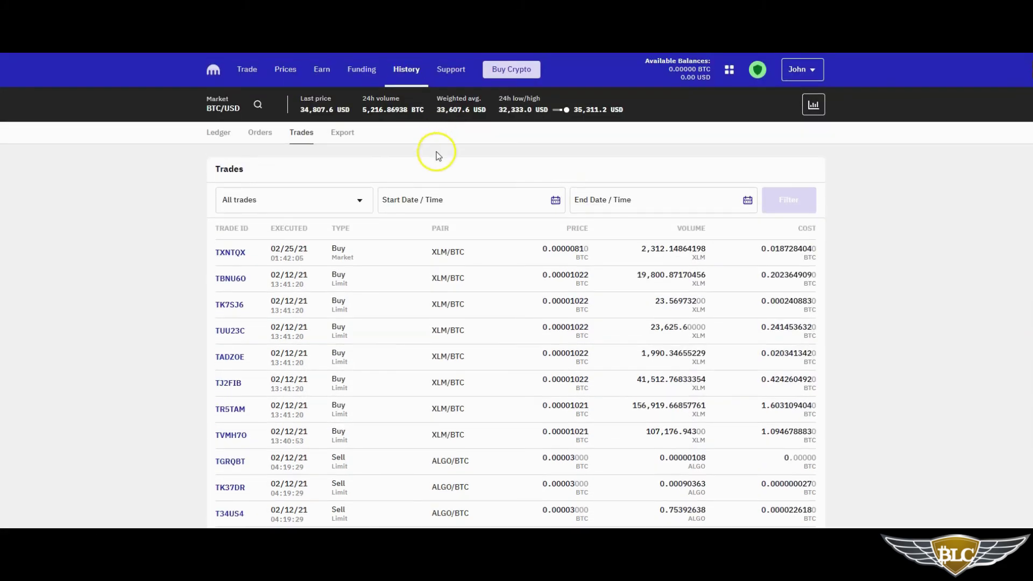
- Examine the history's data export page with its data type, field and date range options
click(341, 134)
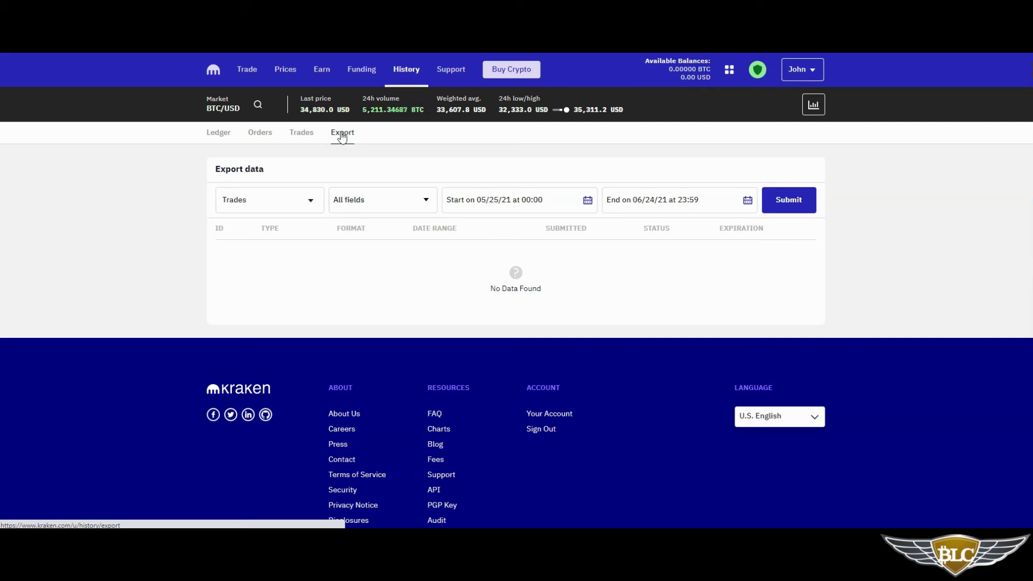
click(390, 94)
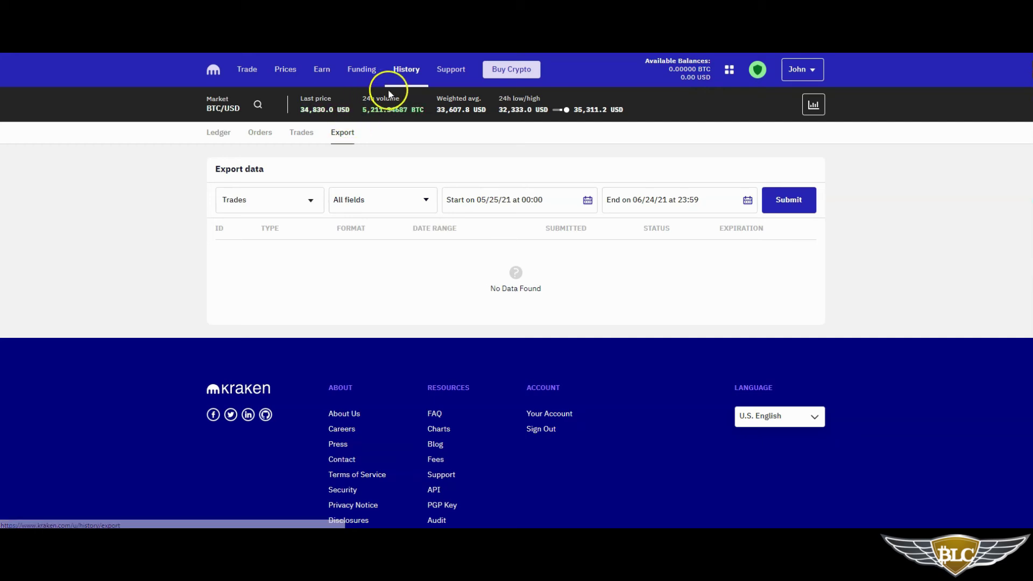
click(451, 70)
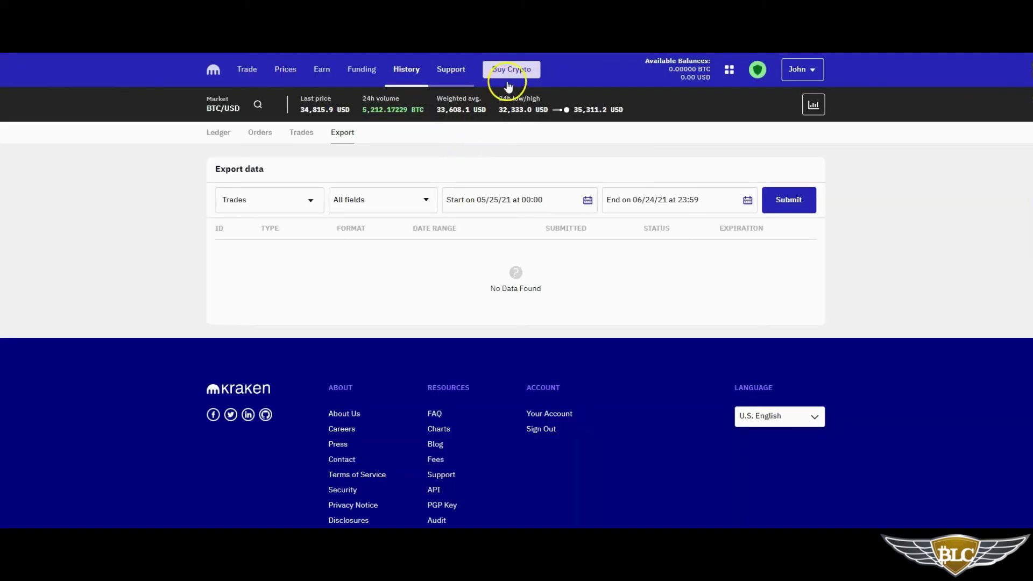
- View the instant crypto purchase page with its bank payment options, and switch it to the convert form
click(520, 68)
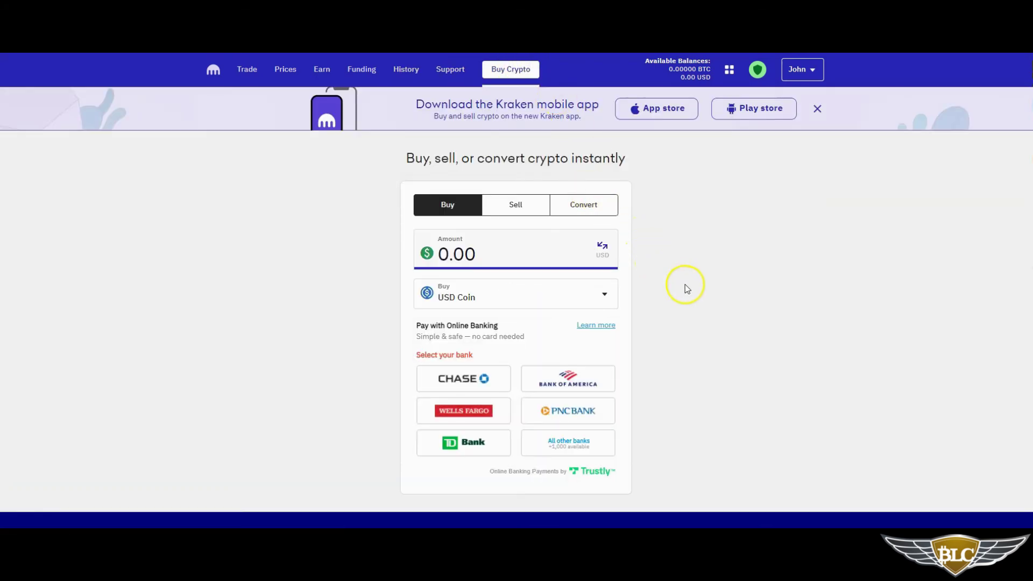
scroll(686, 283, down, 1)
scroll(688, 282, up, 1)
click(576, 208)
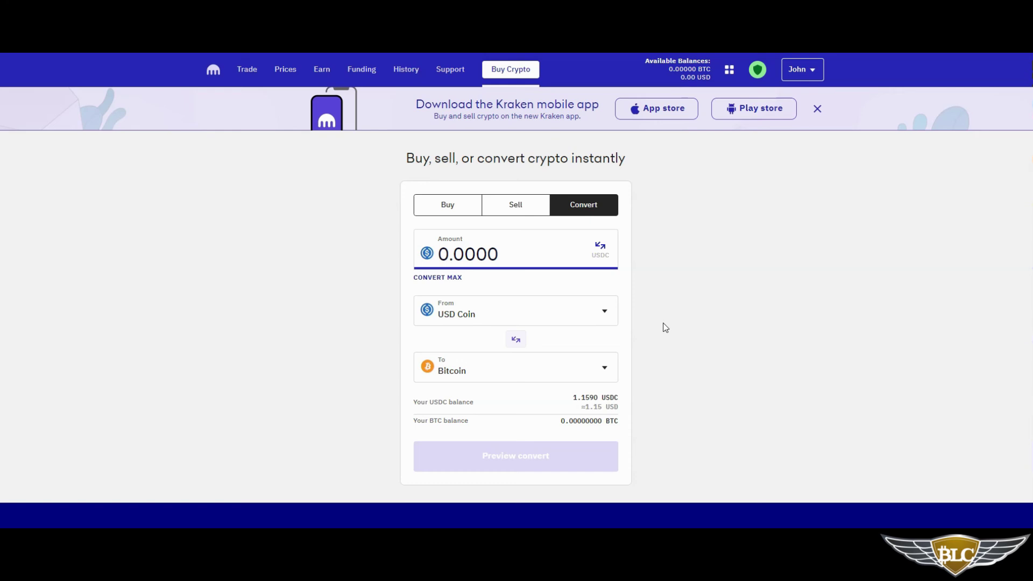
- Check the account's security level and look through the Settings and Security entries of the account options
click(756, 71)
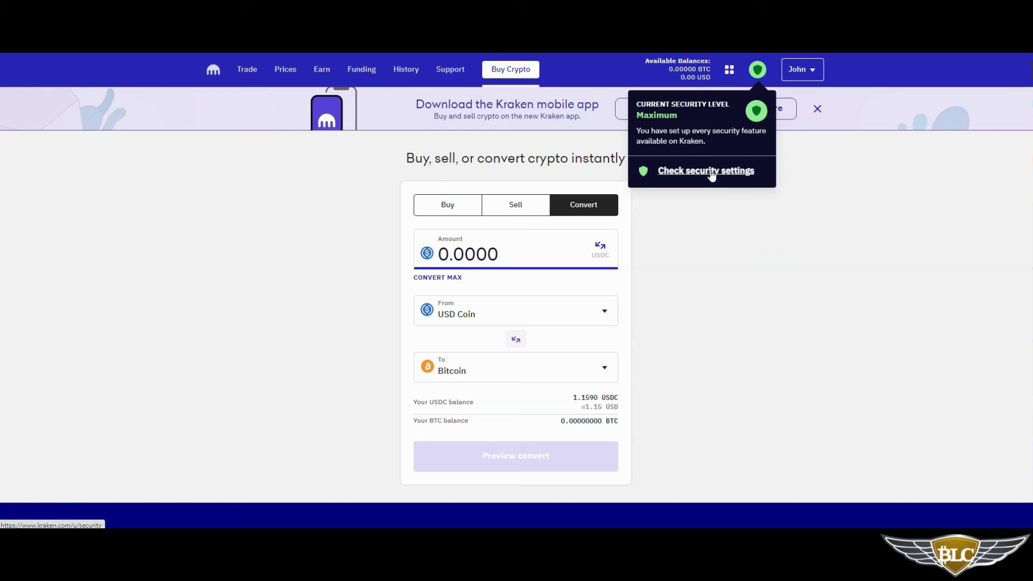
click(814, 76)
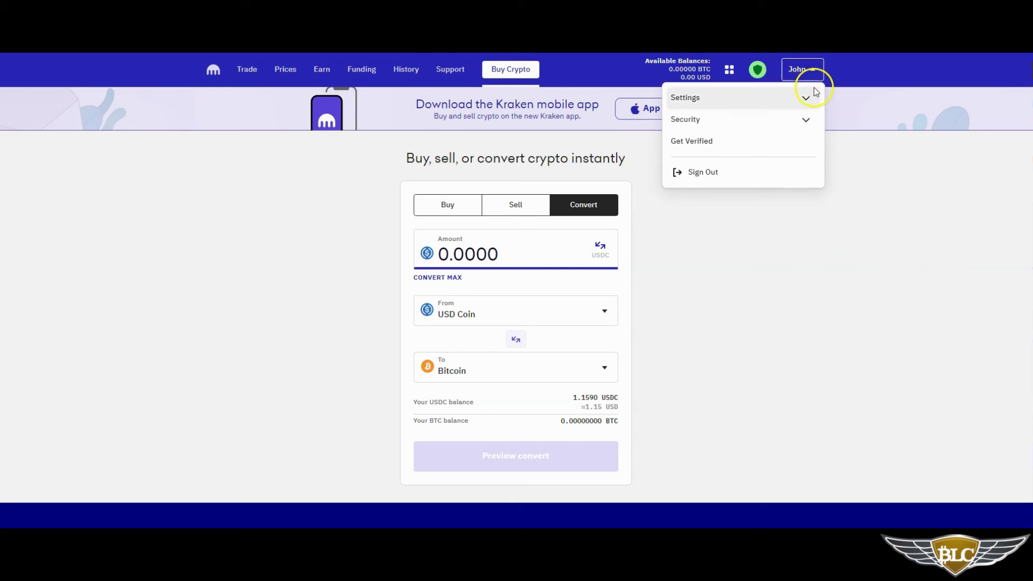
click(807, 98)
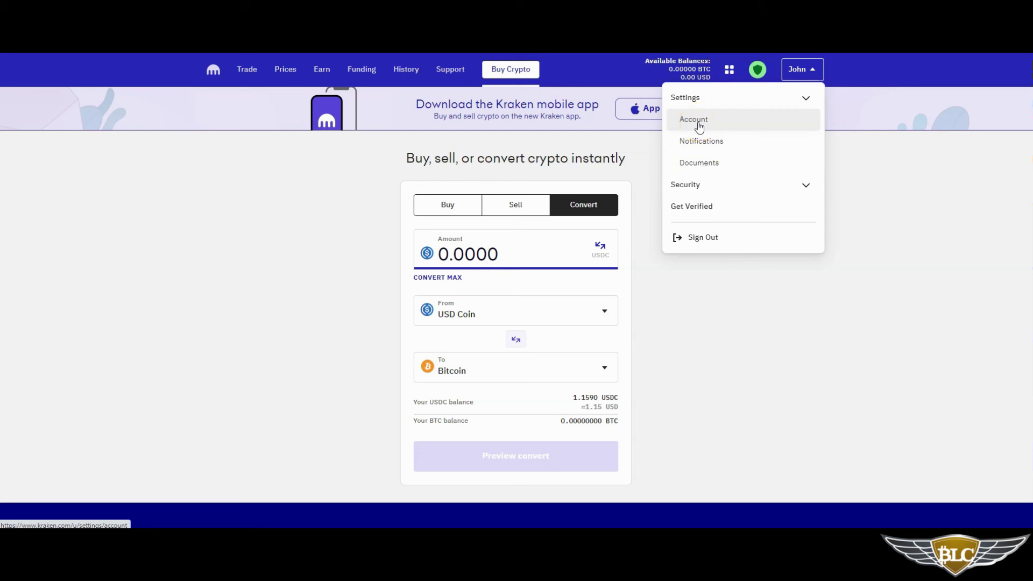
click(702, 141)
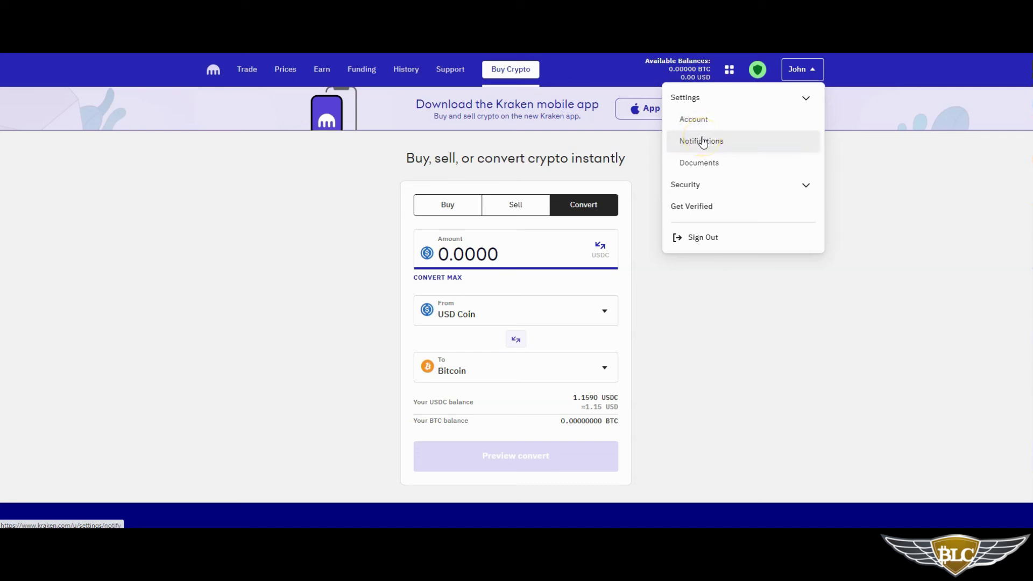
click(700, 164)
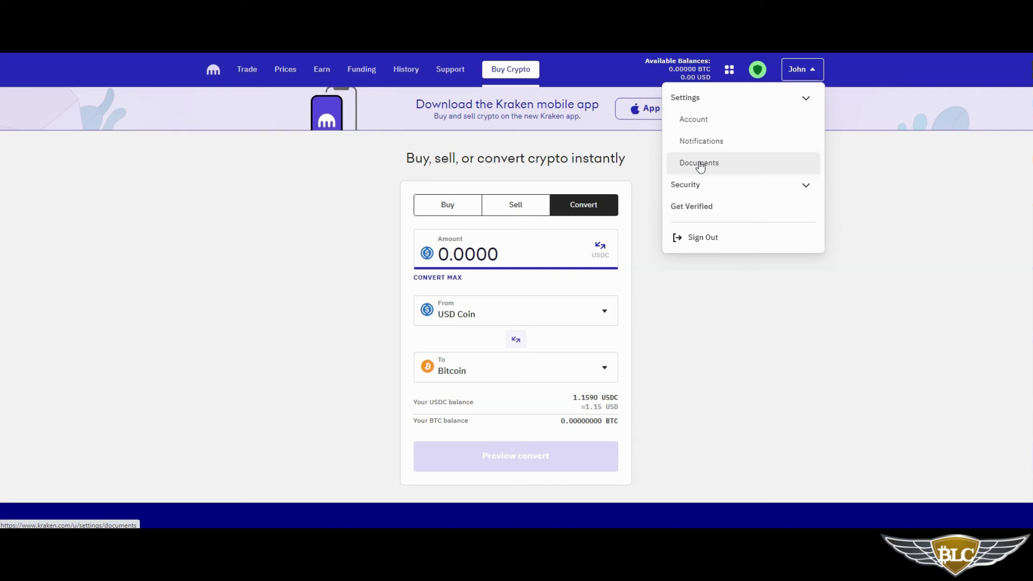
click(701, 182)
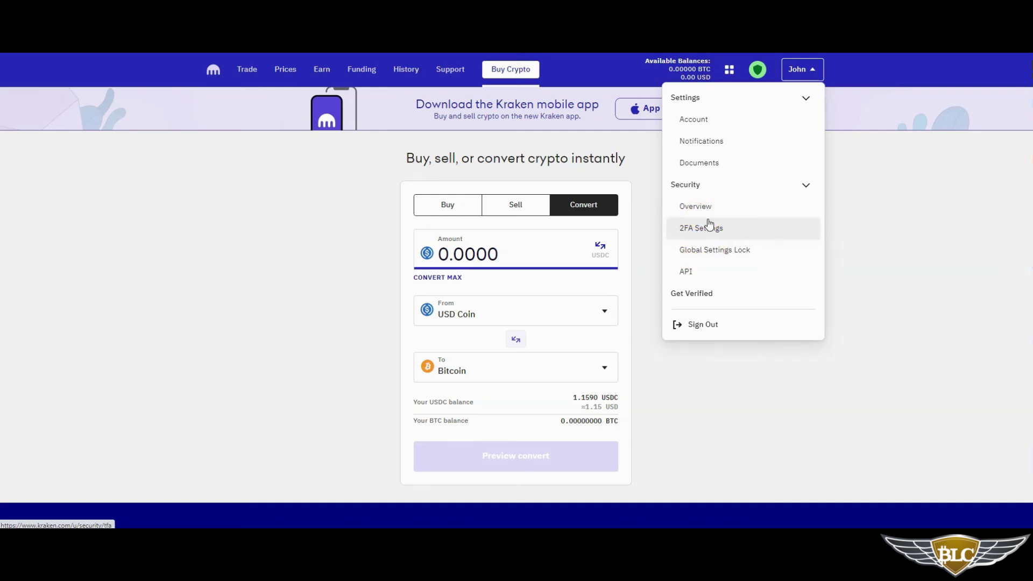
- Compare the limits and features of the Starter, Intermediate and Pro verification levels, and try the Pro verification
click(699, 296)
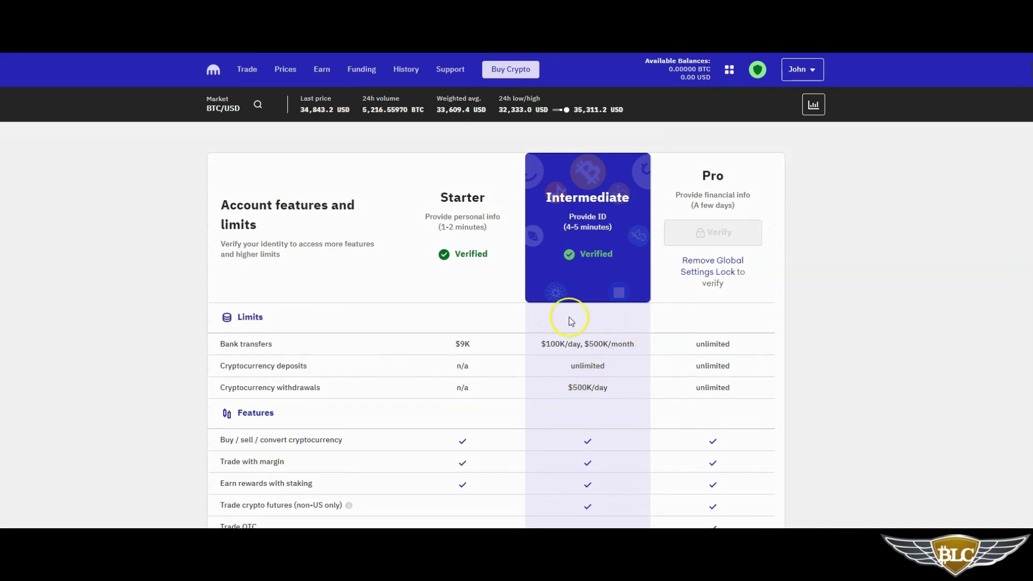
scroll(571, 322, down, 1)
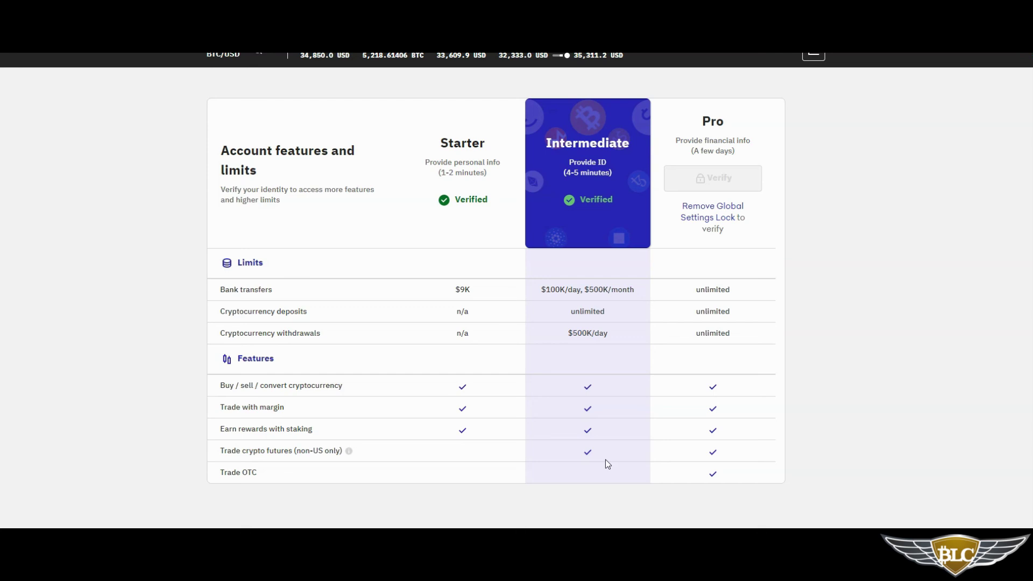
click(715, 186)
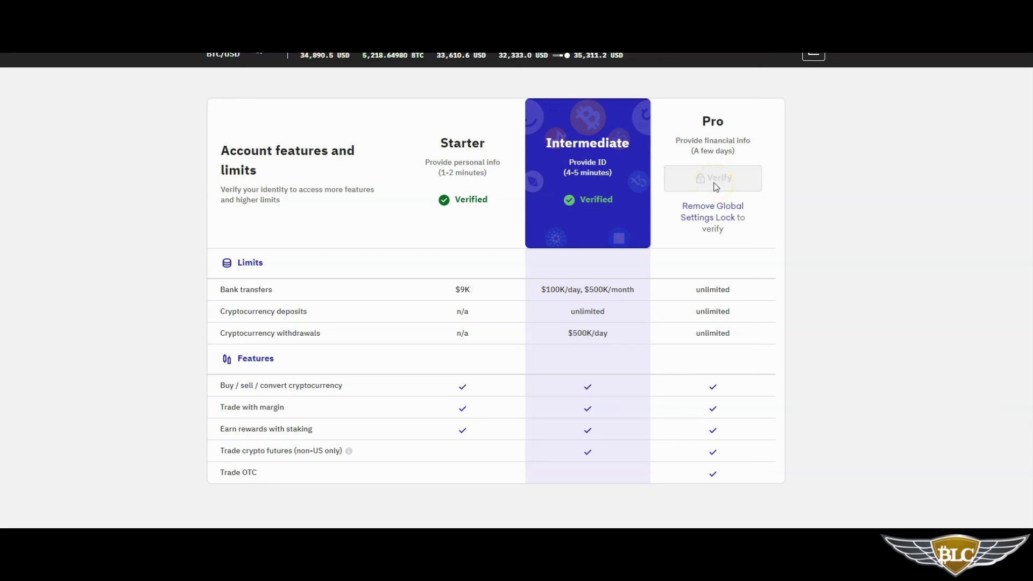